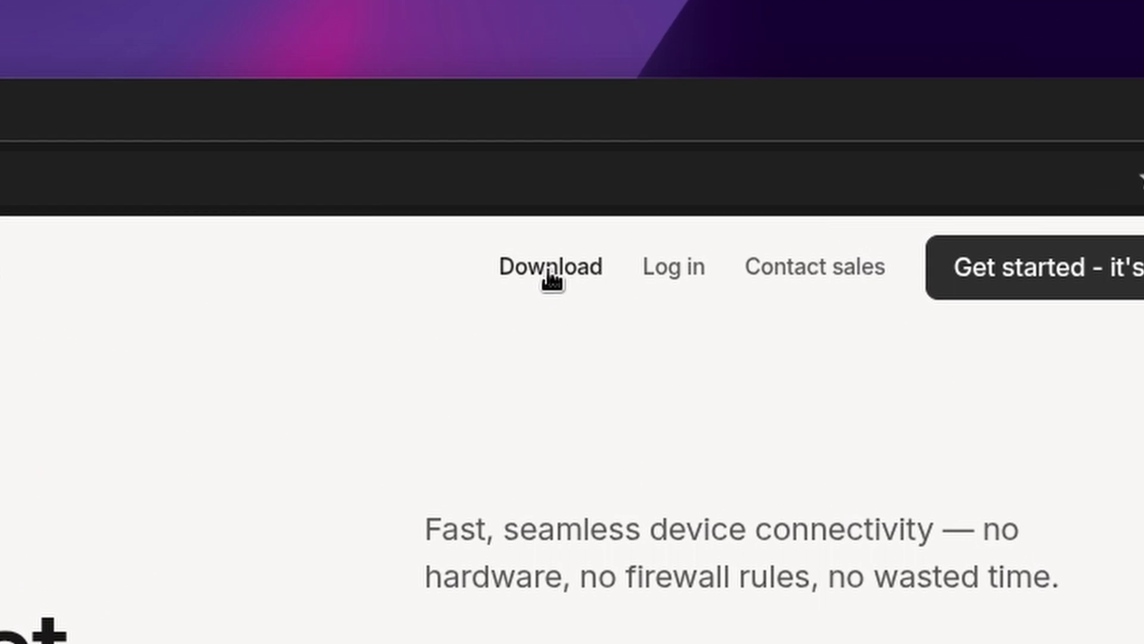
Copy the Linux curl install command from Tailscale's download page and open a terminal.
left_click(550, 272)
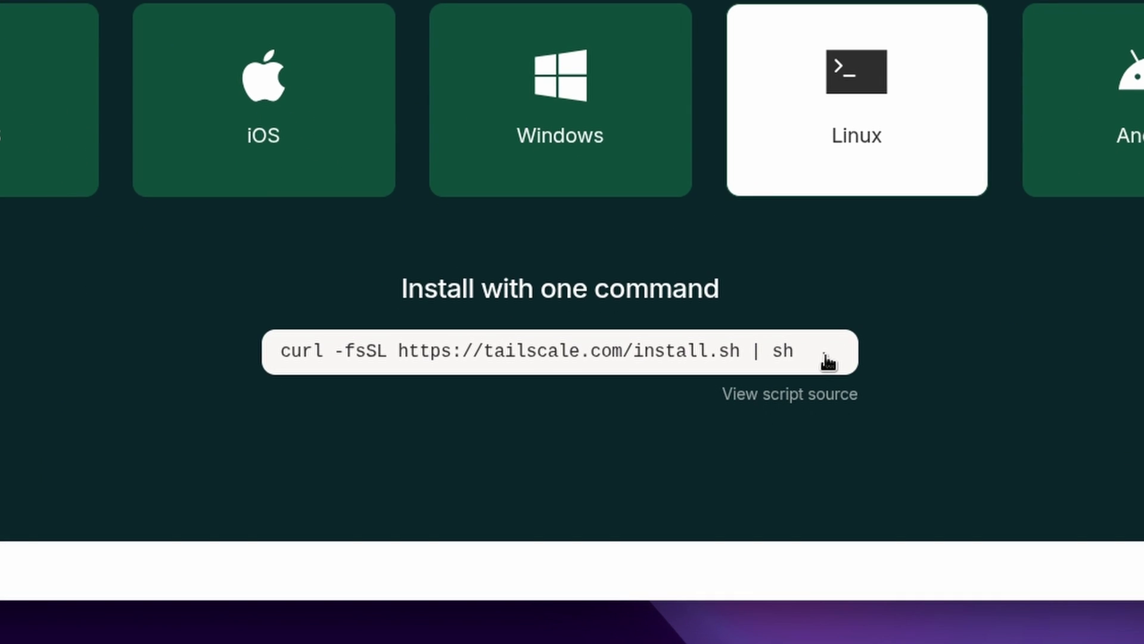
left_click(828, 360)
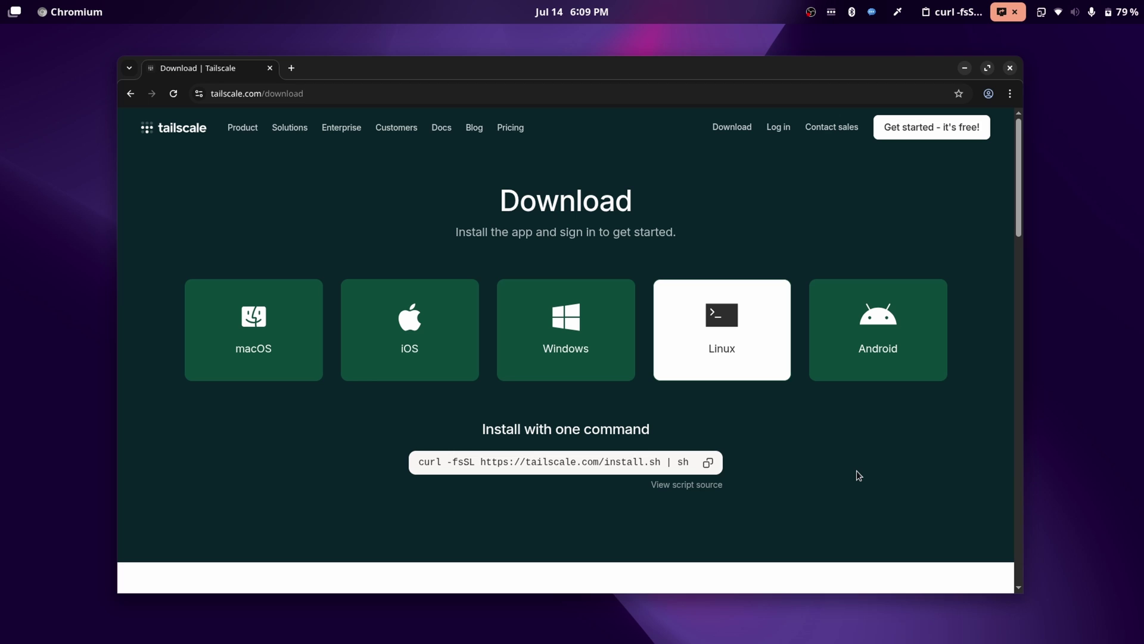
key("ctrl+alt+t")
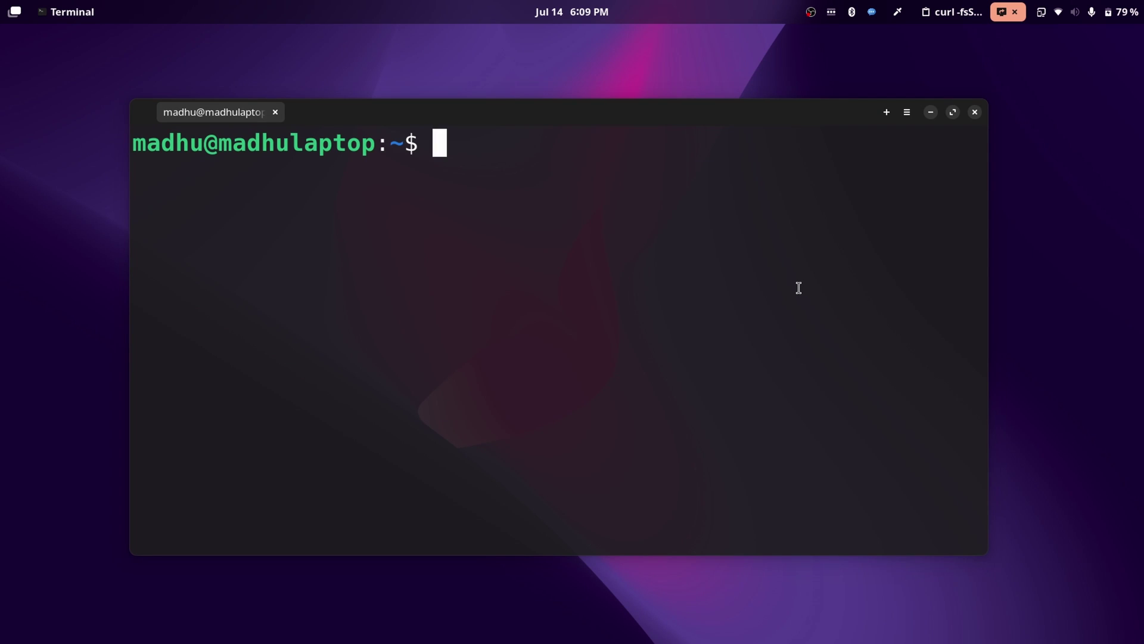
SSH into rpi4, log in, and run the curl script to install Tailscale 1.84.0.
type("ssh rpi4")
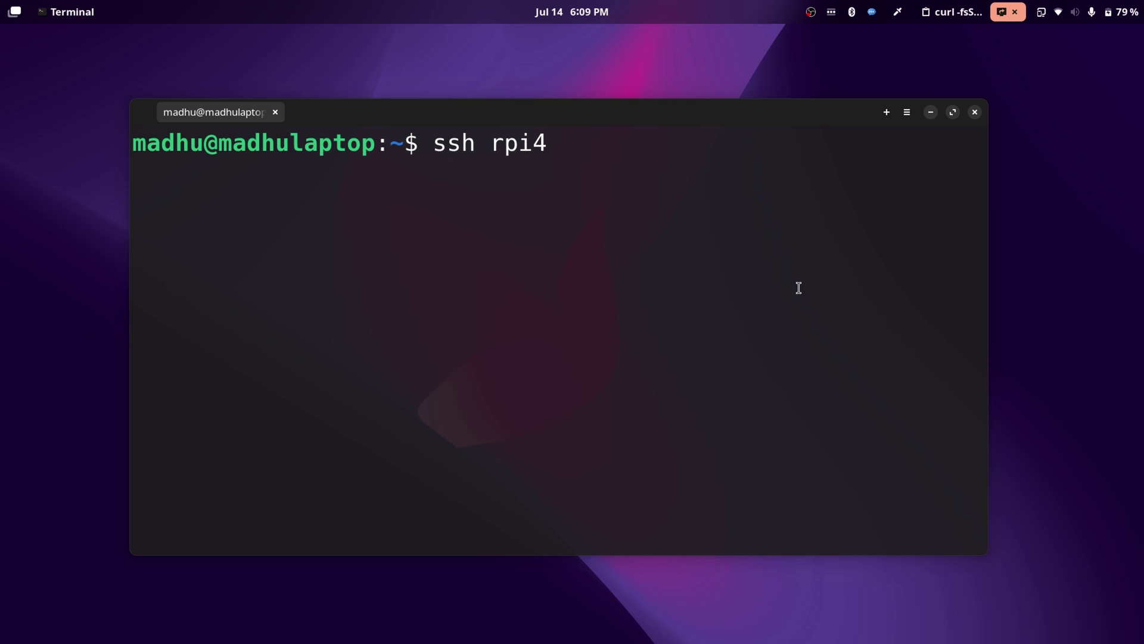
key("Return")
key("Return")
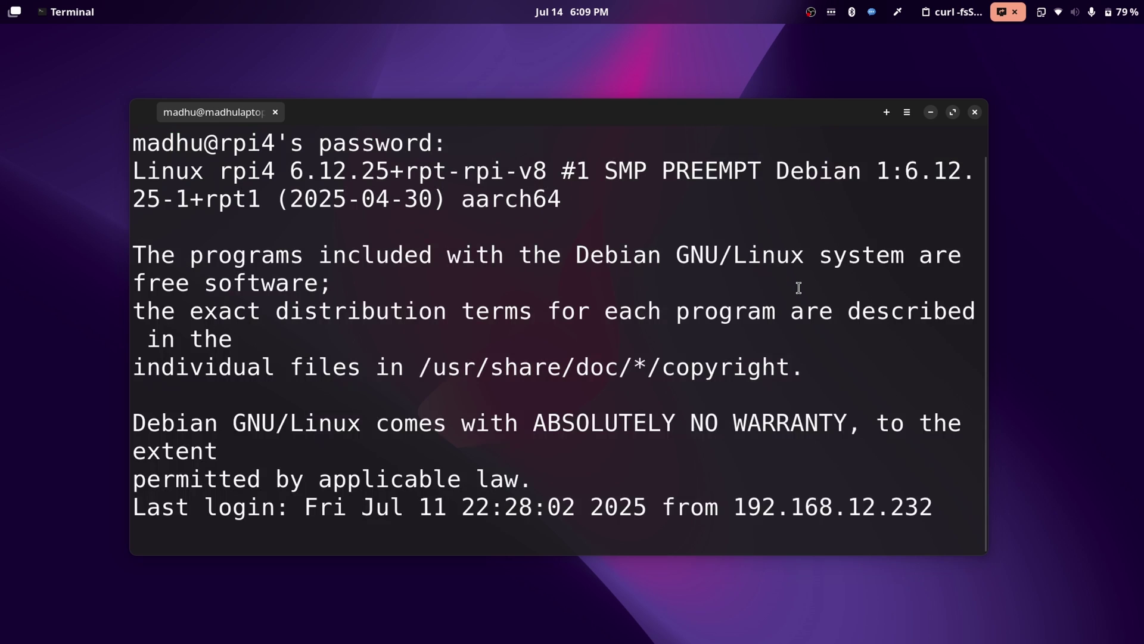
type("clea")
type("r")
key("Return")
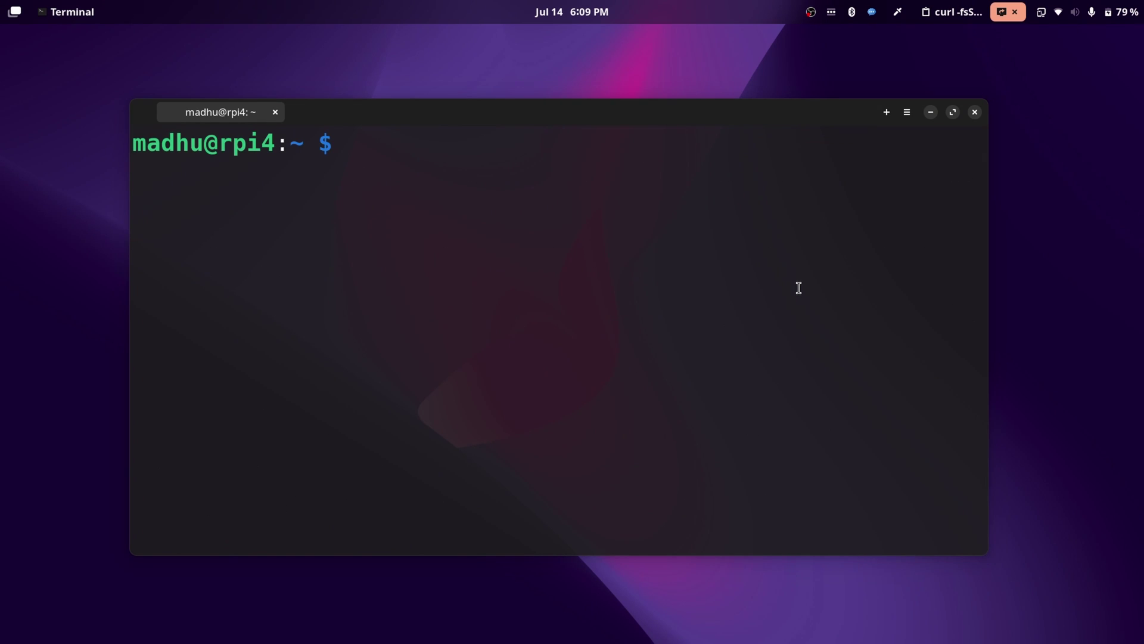
key("ctrl+shift+v")
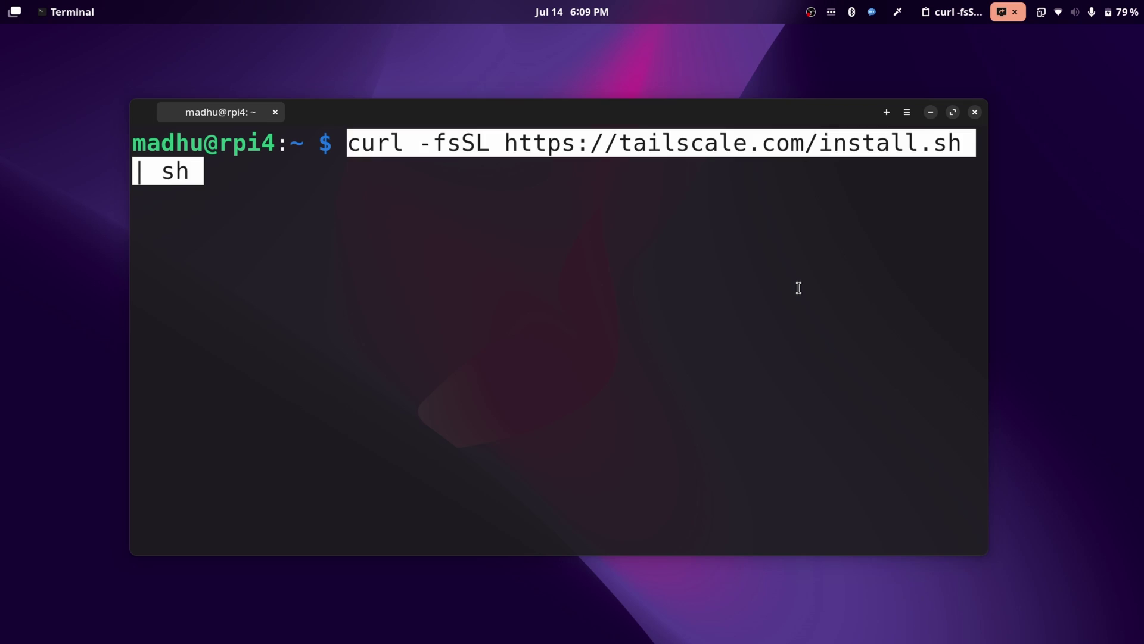
key("Return")
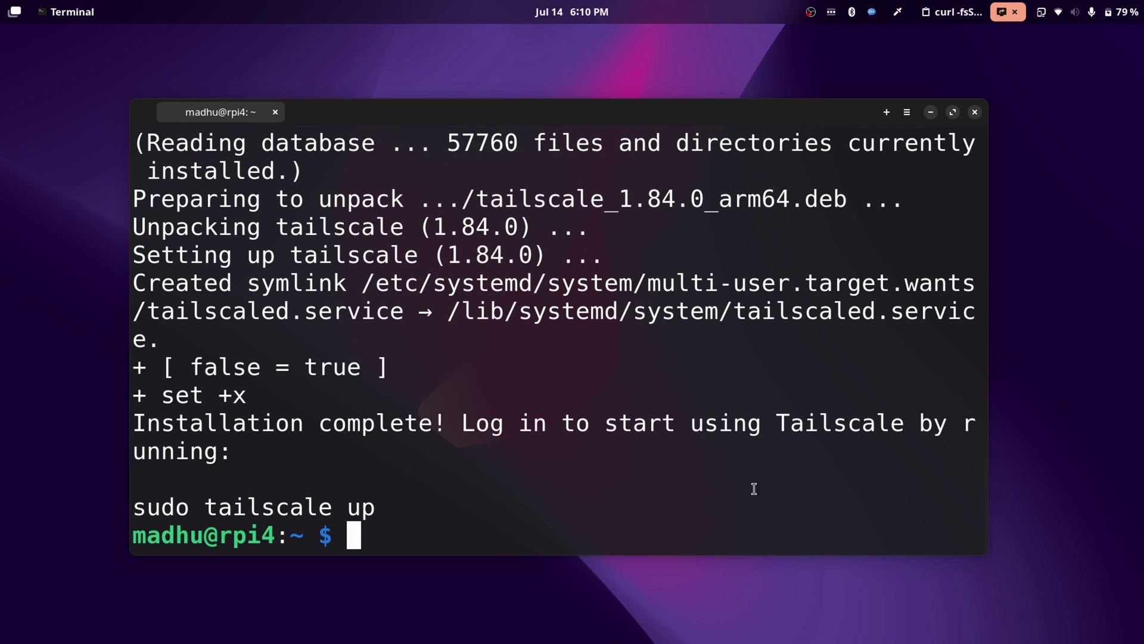
Run sudo tailscale up on the Pi to get an authentication link.
left_click_drag(375, 507, 127, 518)
key("ctrl+shift+v")
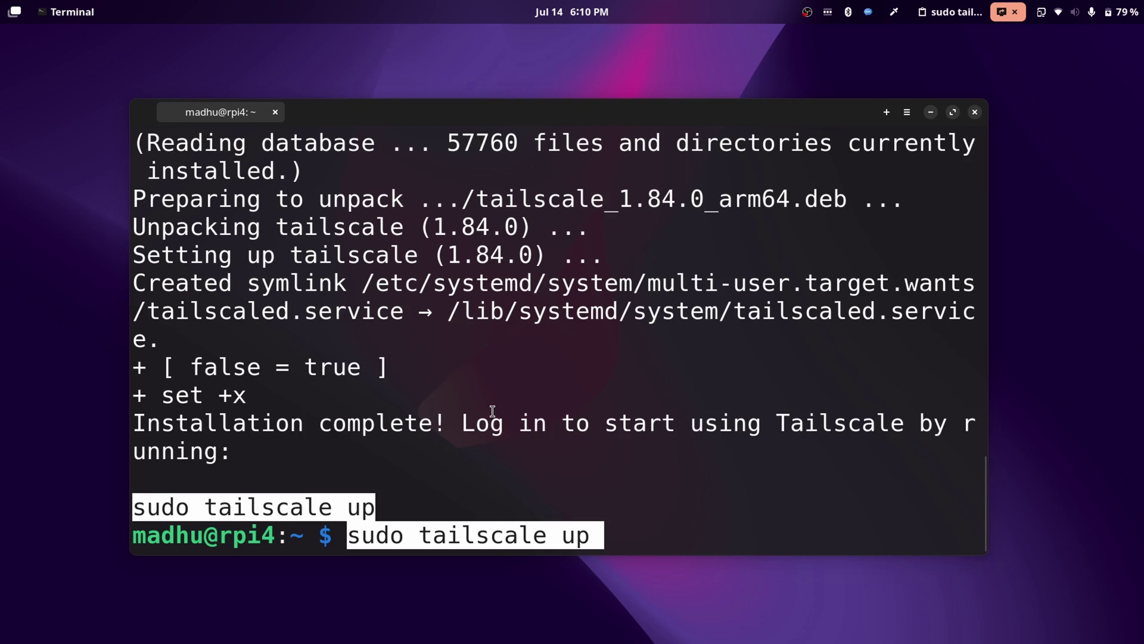
key("Return")
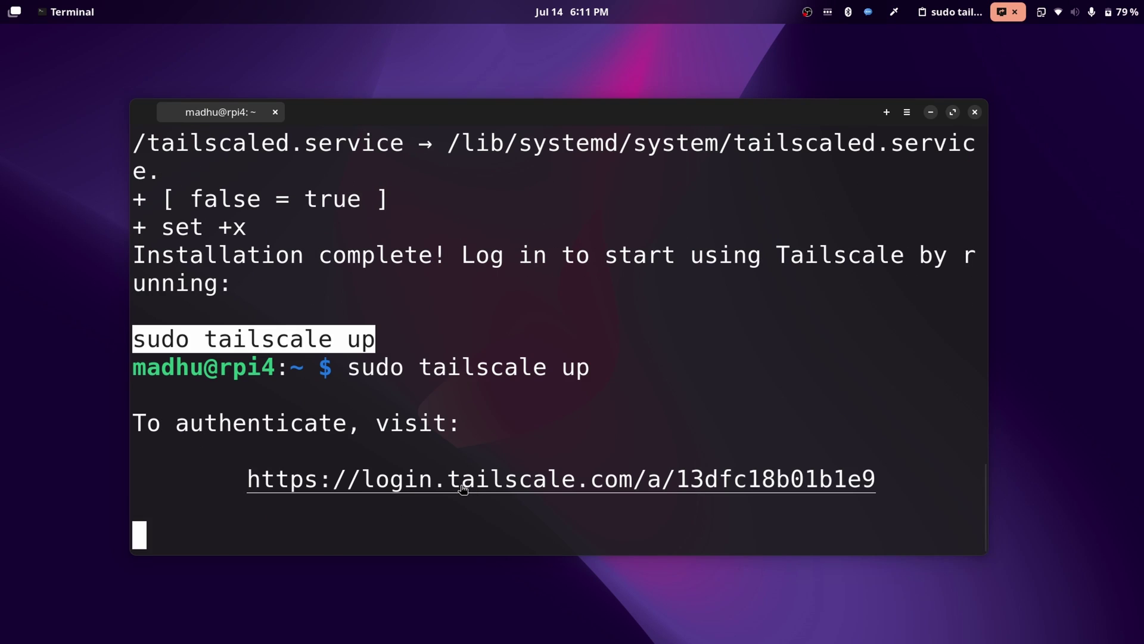
Copy the authentication link and sign in with Google to add rpi4 to the tailnet.
right_click(464, 489)
left_click(459, 378)
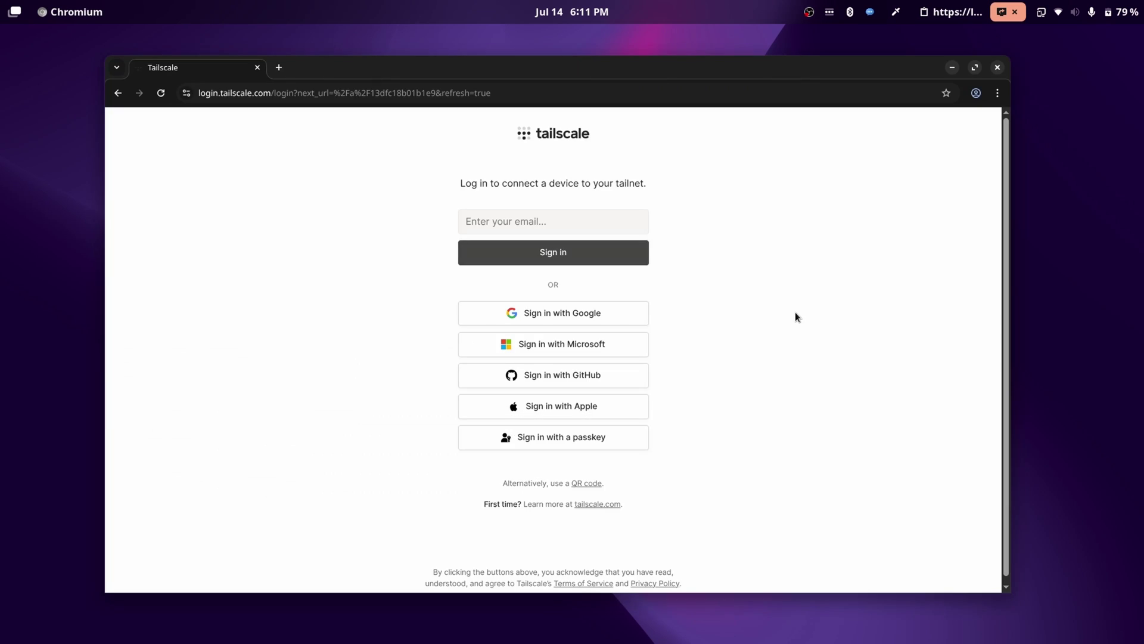
left_click(615, 318)
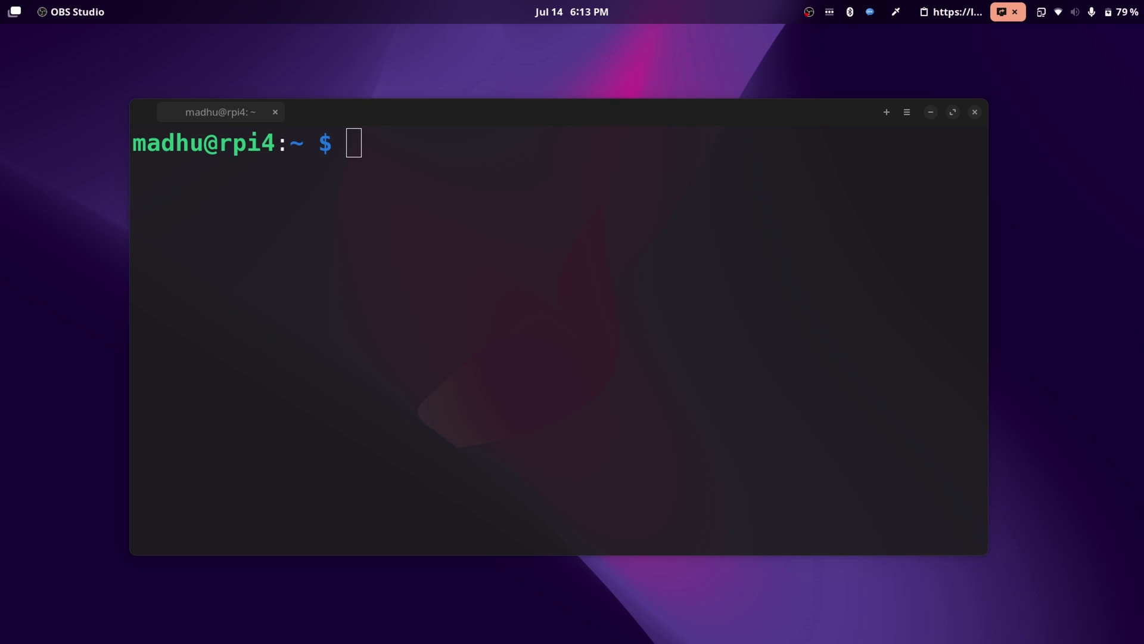
Rerun sudo tailscale status on the Pi to list rpi4 and google-pixel-9a.
left_click(516, 430)
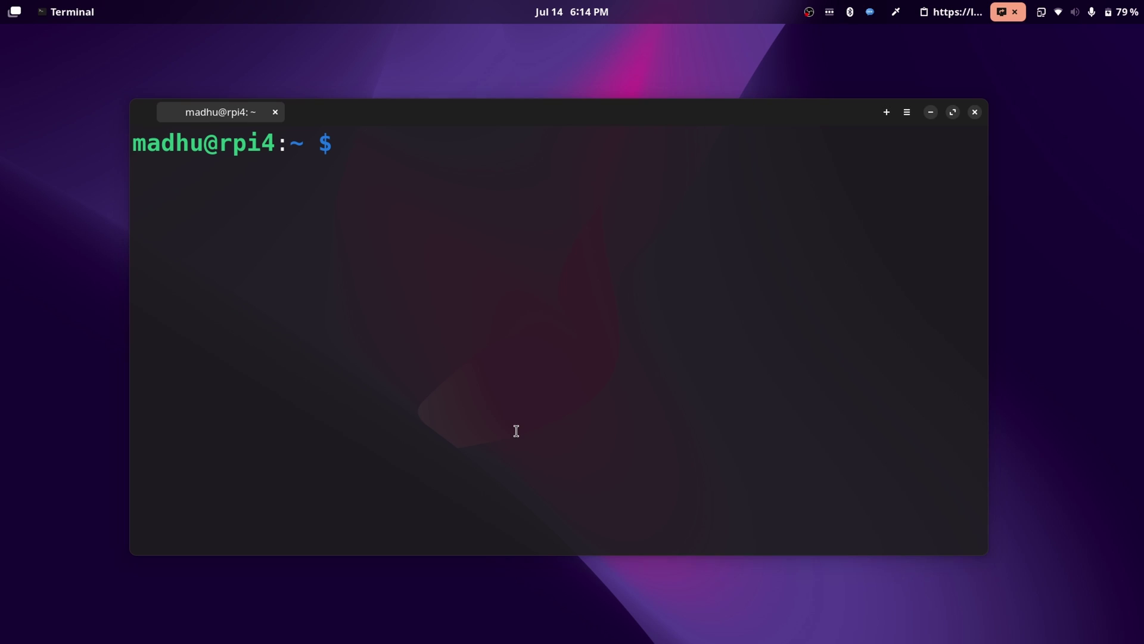
type("clear")
key("Up")
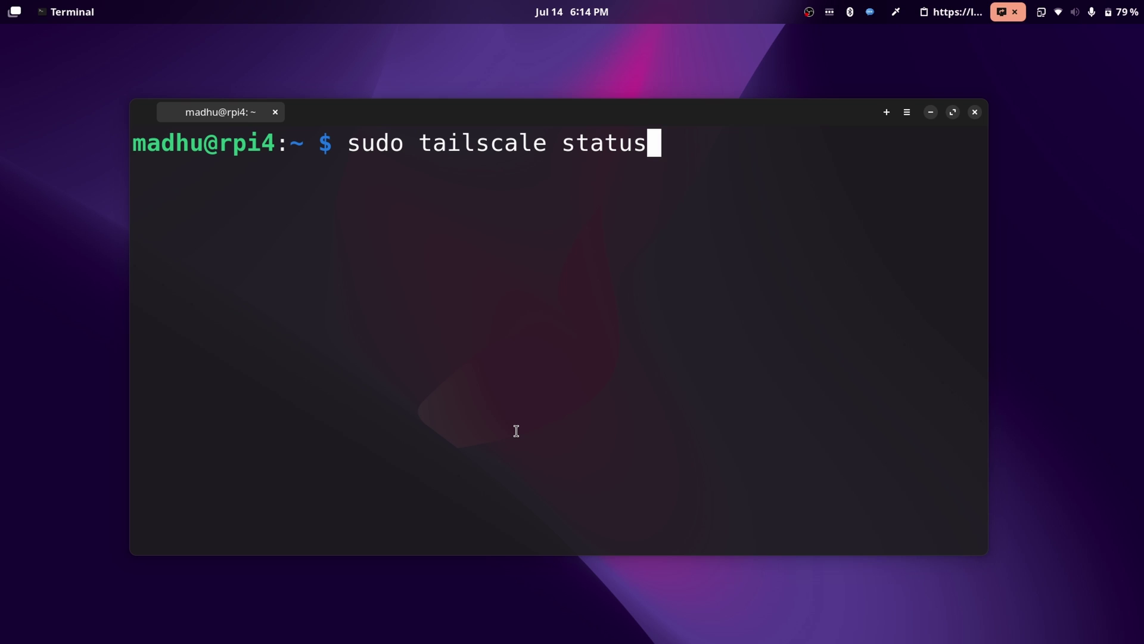
key("Return")
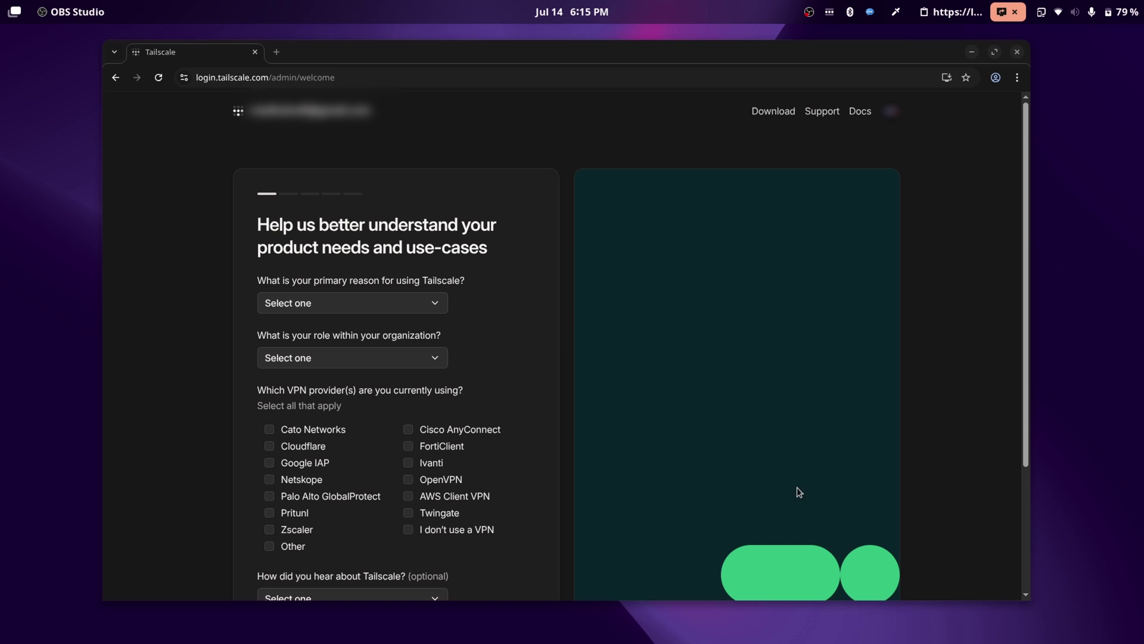
Check the primary-reason choices in the welcome survey and scroll through the form.
left_click(366, 310)
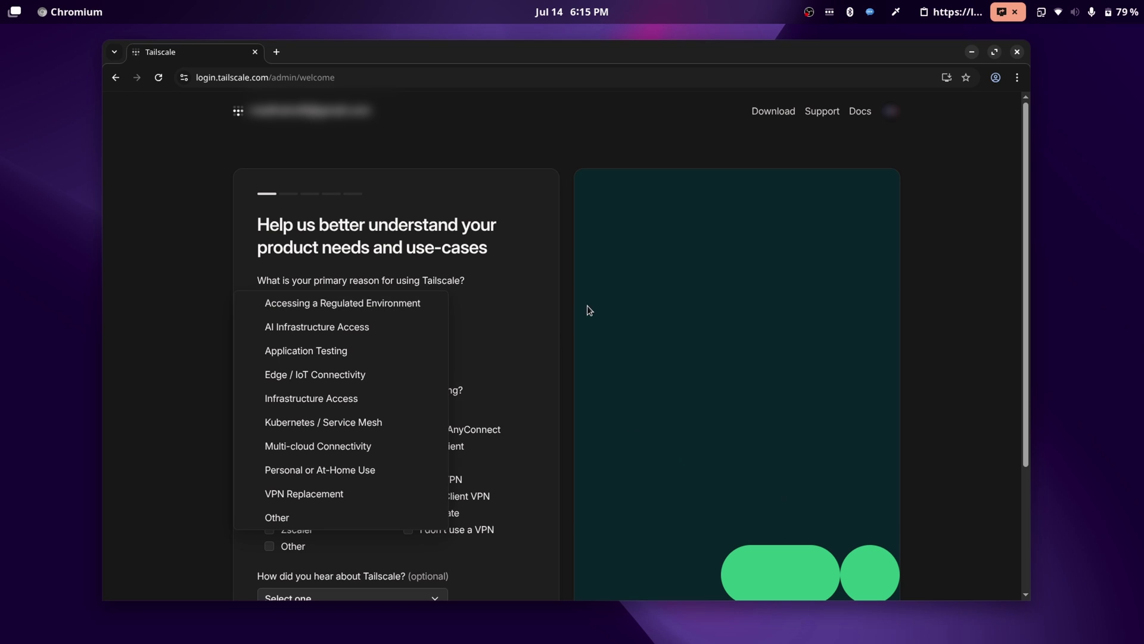
left_click(589, 310)
scroll(539, 332, "down", 3)
scroll(505, 423, "up", 3)
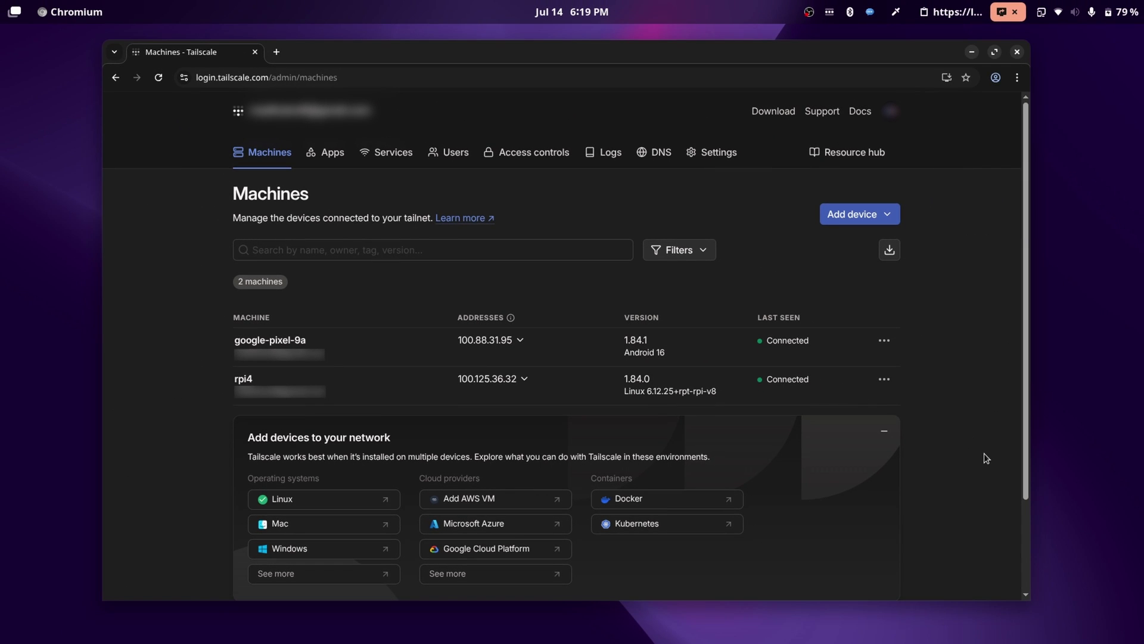
Disable key expiry for rpi4 and run the nginxdemos/hello container on port 80.
left_click(884, 379)
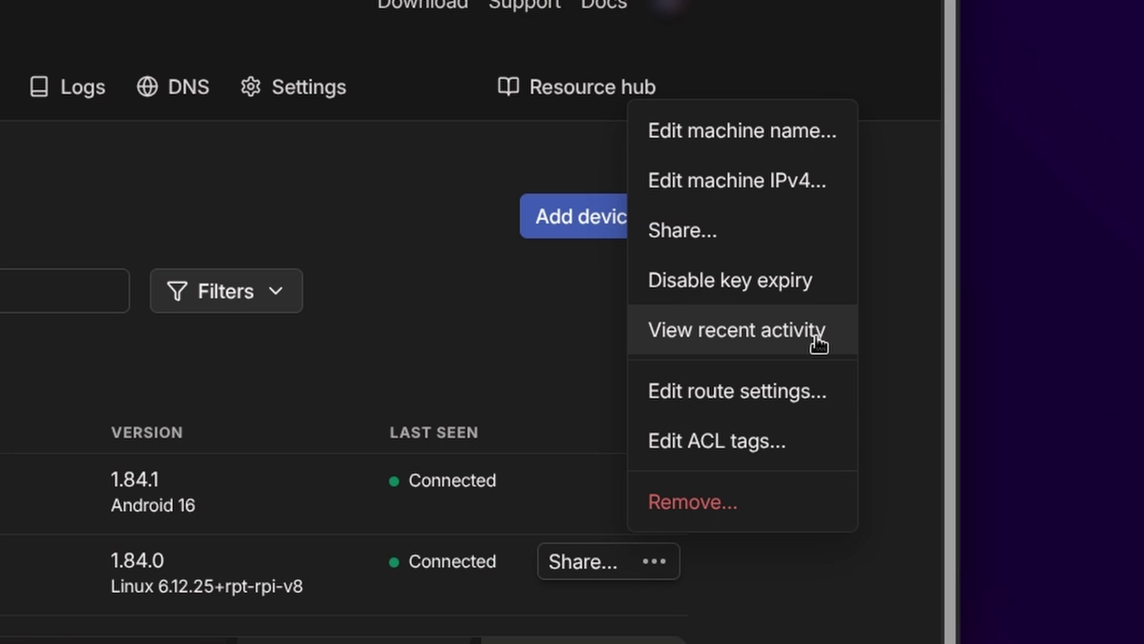
left_click(802, 295)
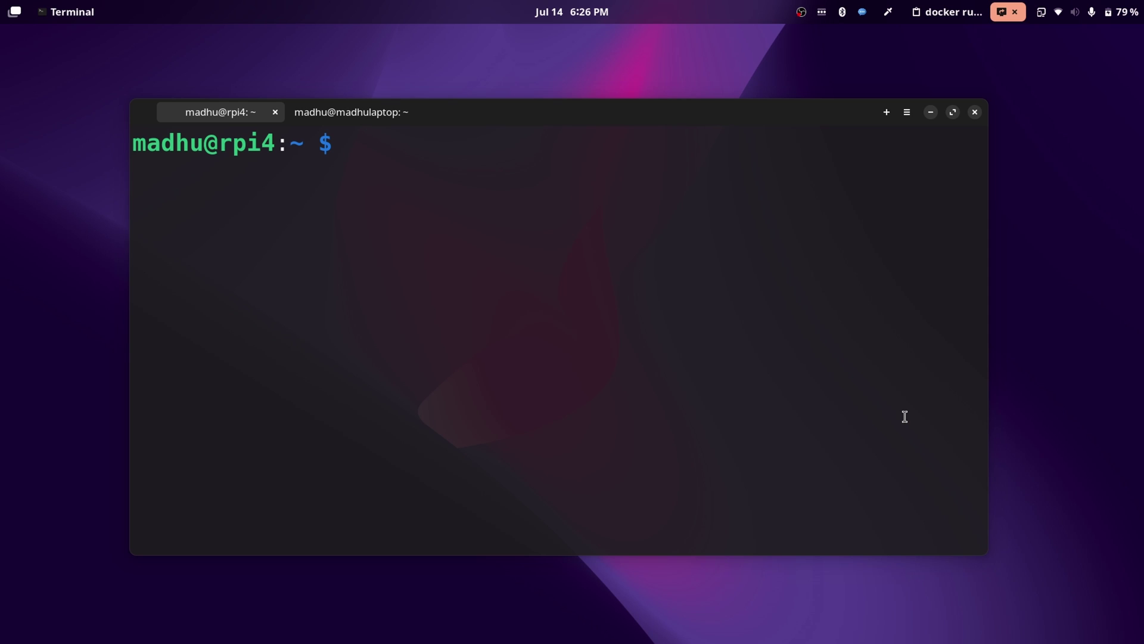
key("ctrl+shift+v")
key("Return")
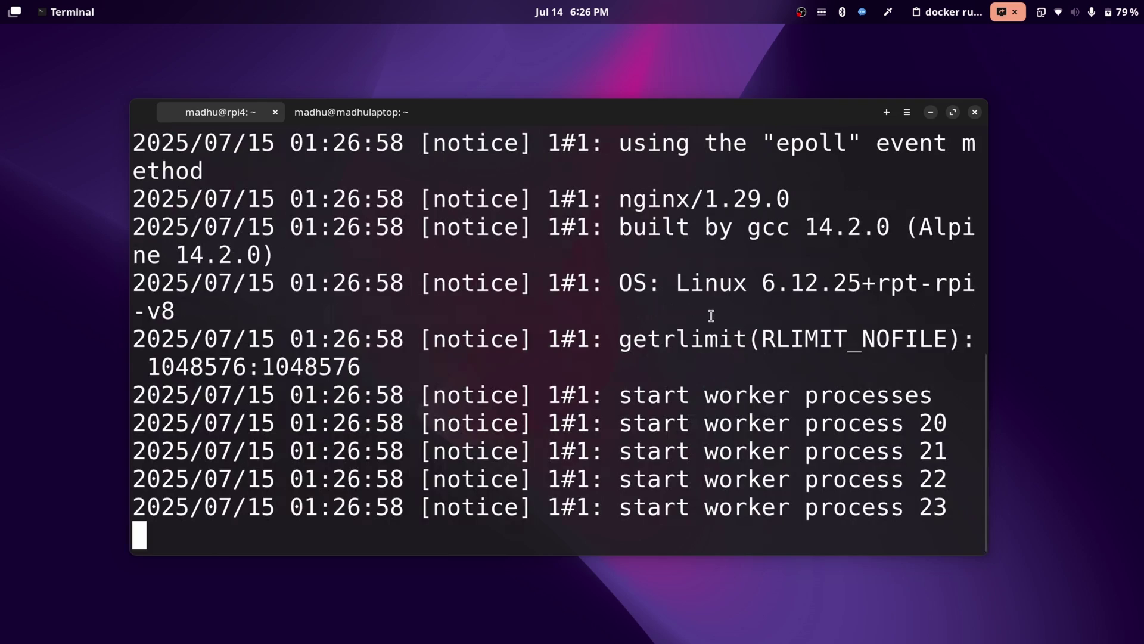
key("alt+Tab")
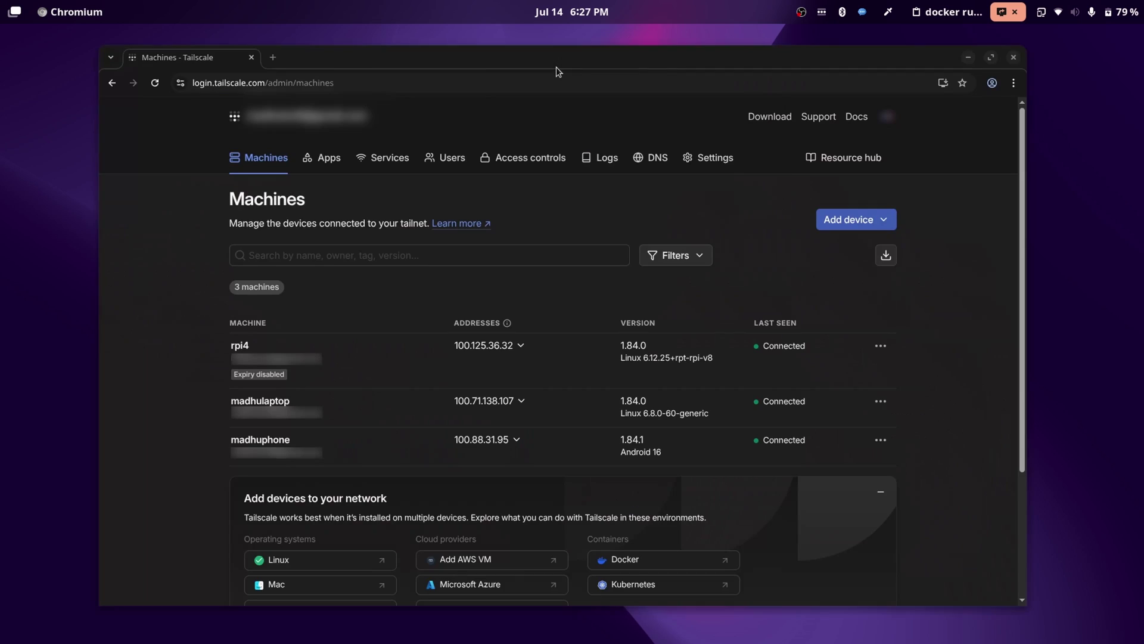
left_click(520, 346)
left_click(550, 321)
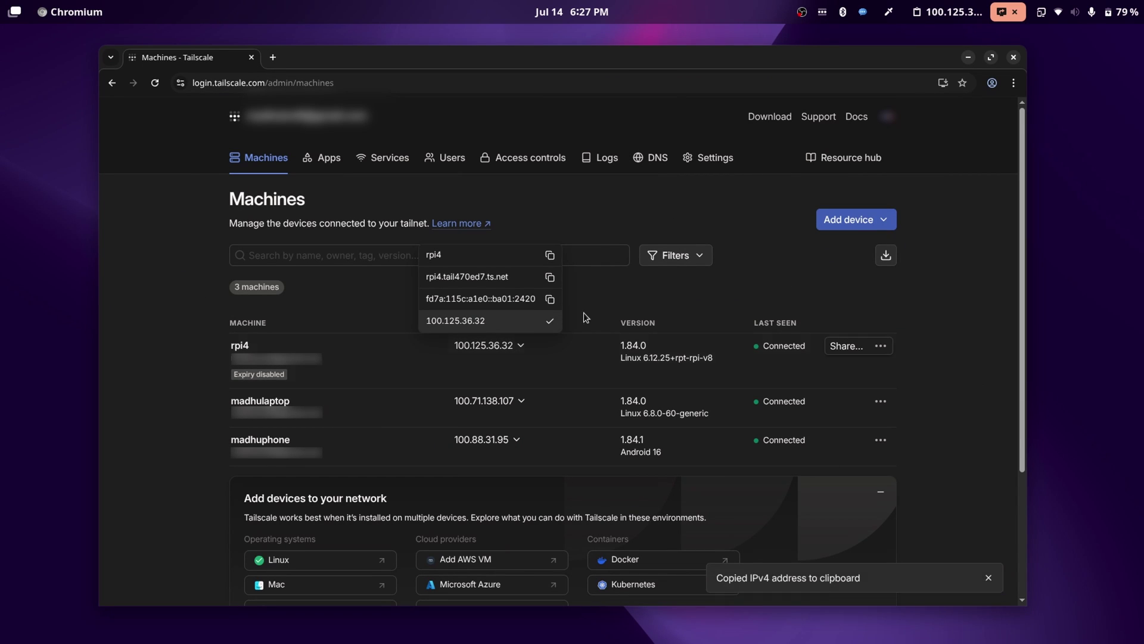
key("ctrl+t")
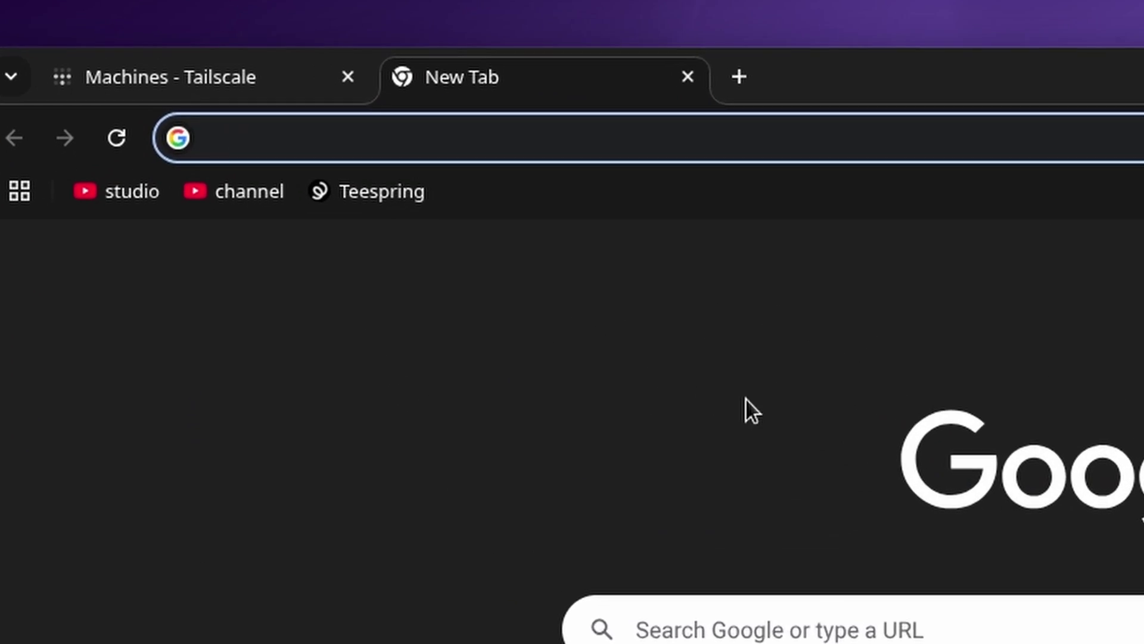
type("http://")
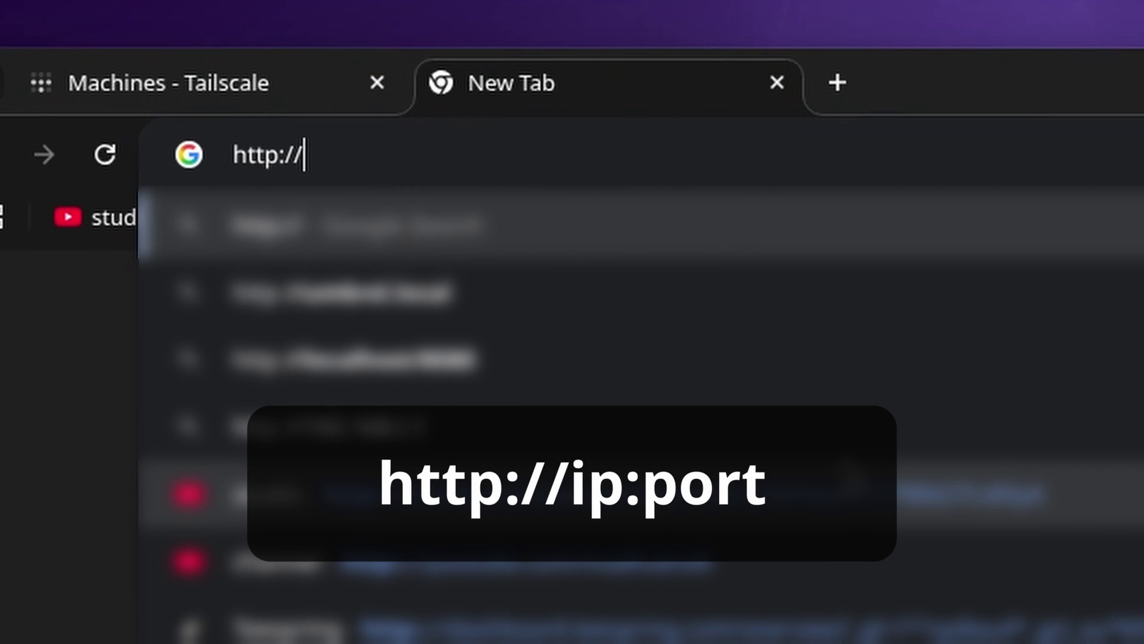
key("ctrl+v")
key("ctrl+a")
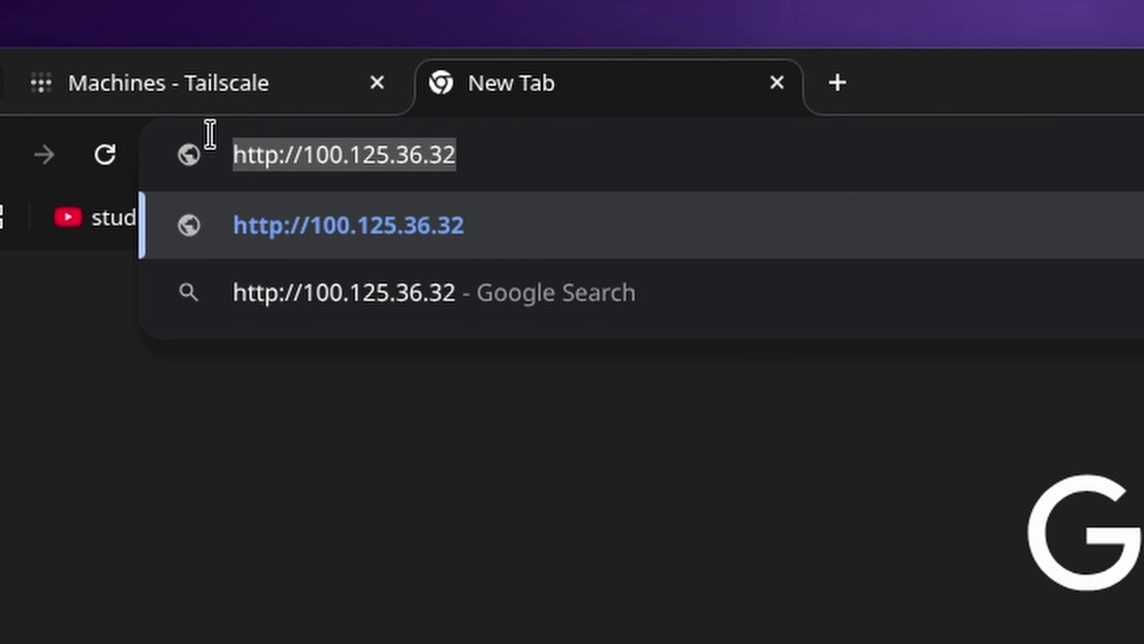
left_click(604, 145)
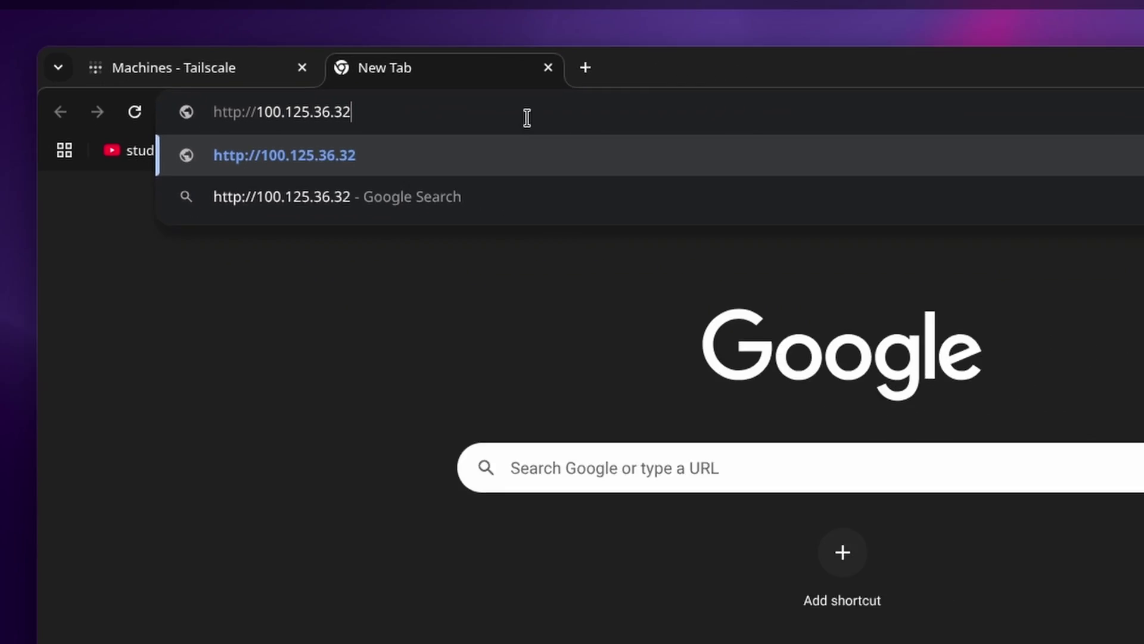
key("Return")
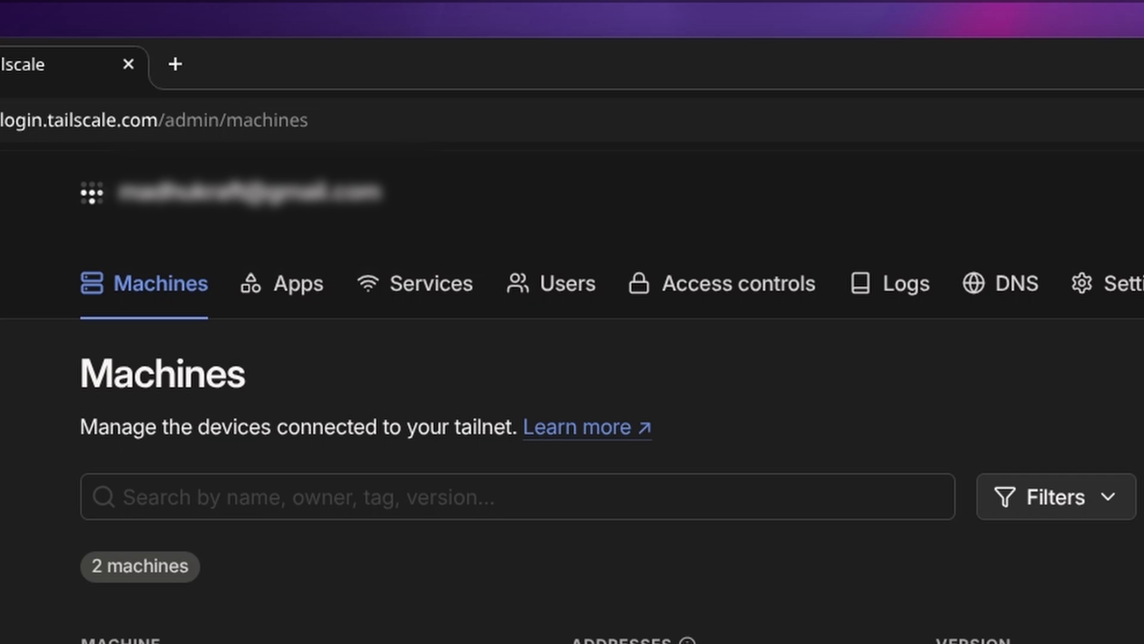
Open the Users page of the tailnet admin console.
left_click(587, 268)
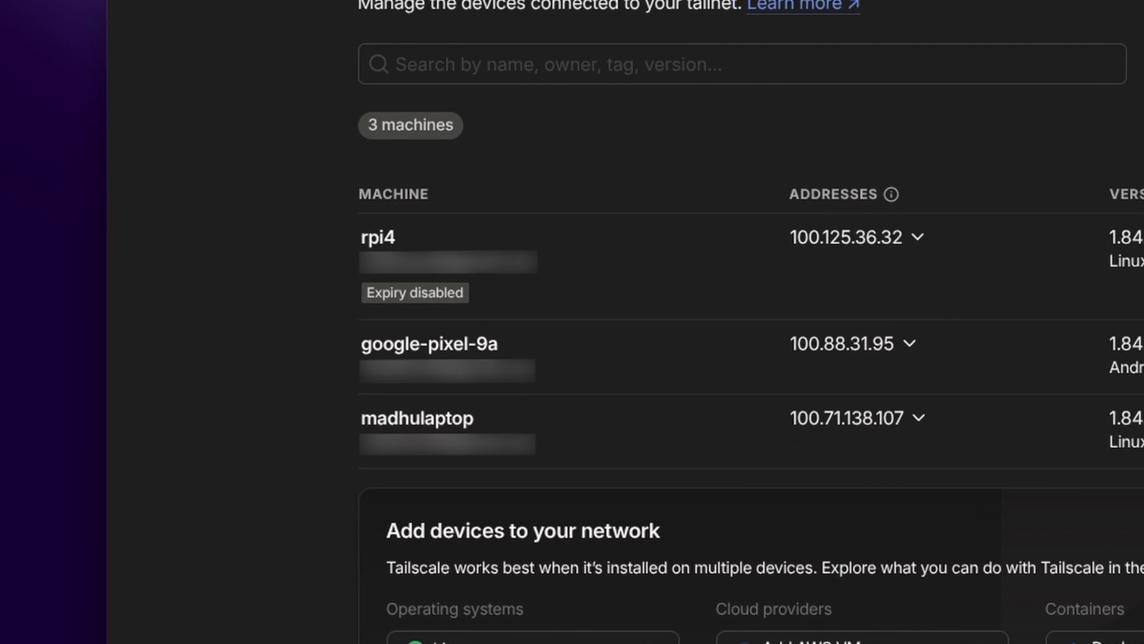
Rename the google-pixel-9a machine to 'madhuphone'.
left_click(909, 344)
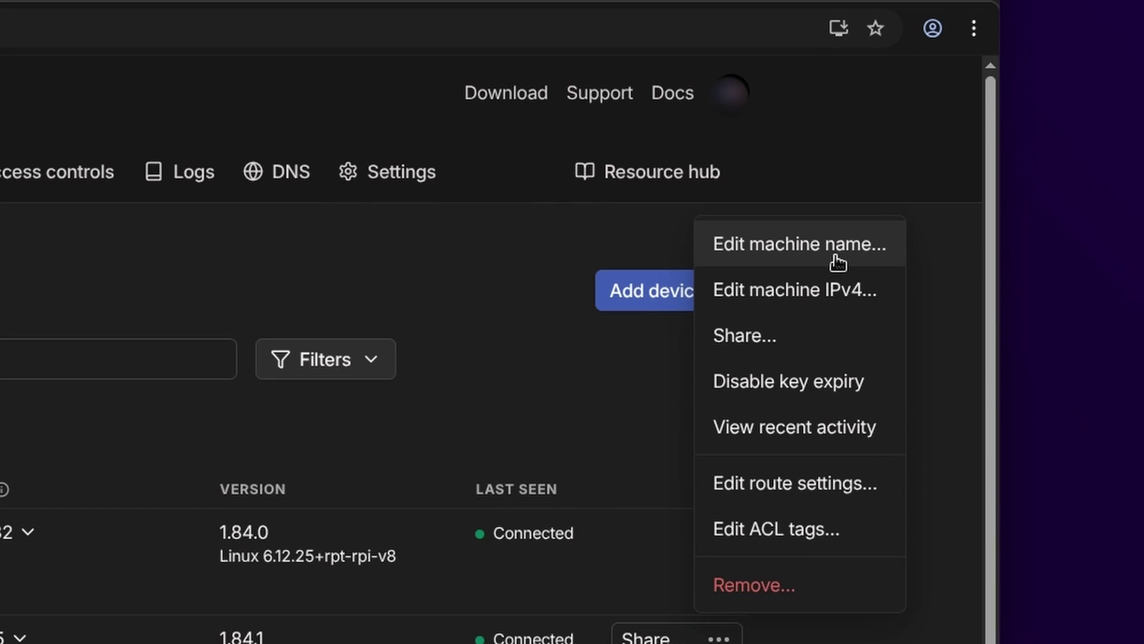
left_click(835, 21)
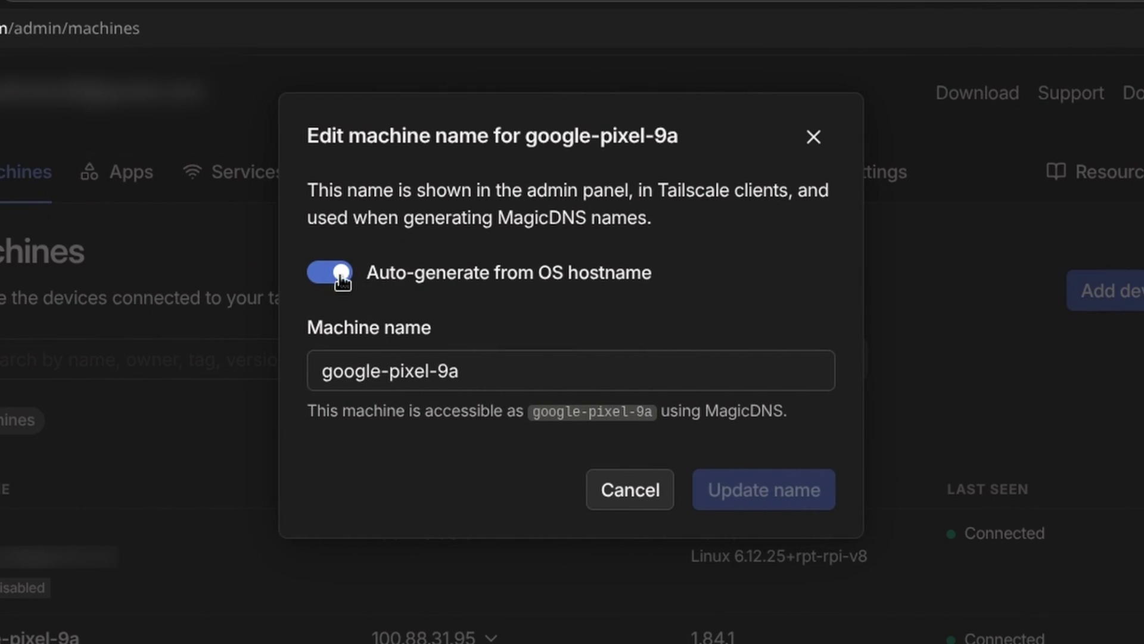
left_click(342, 275)
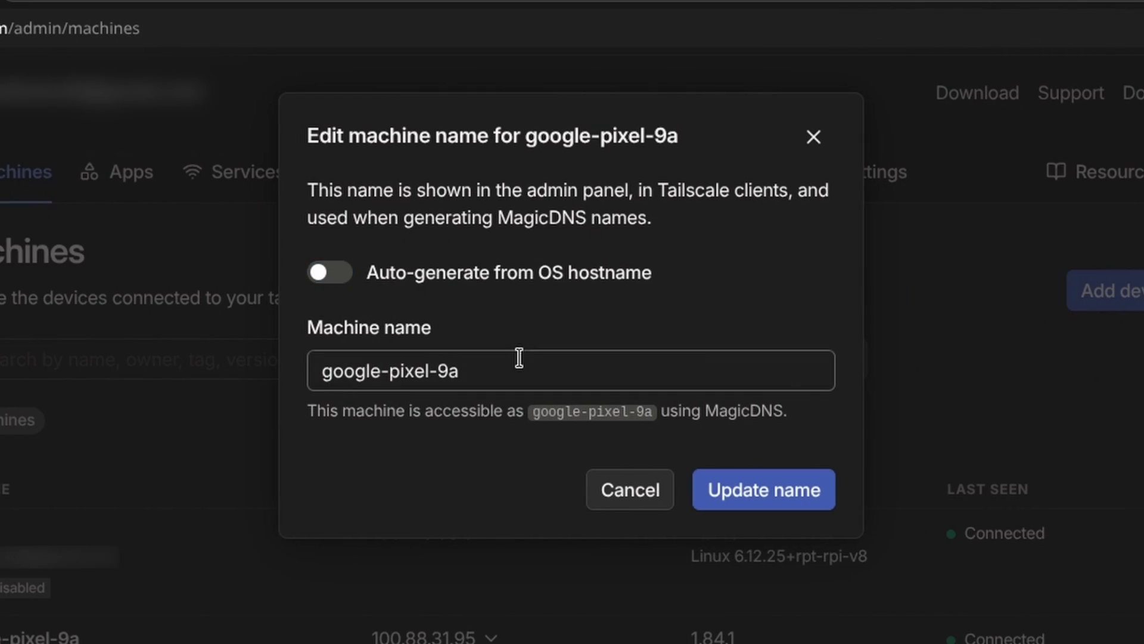
left_click_drag(524, 367, 225, 401)
type("madhuphone")
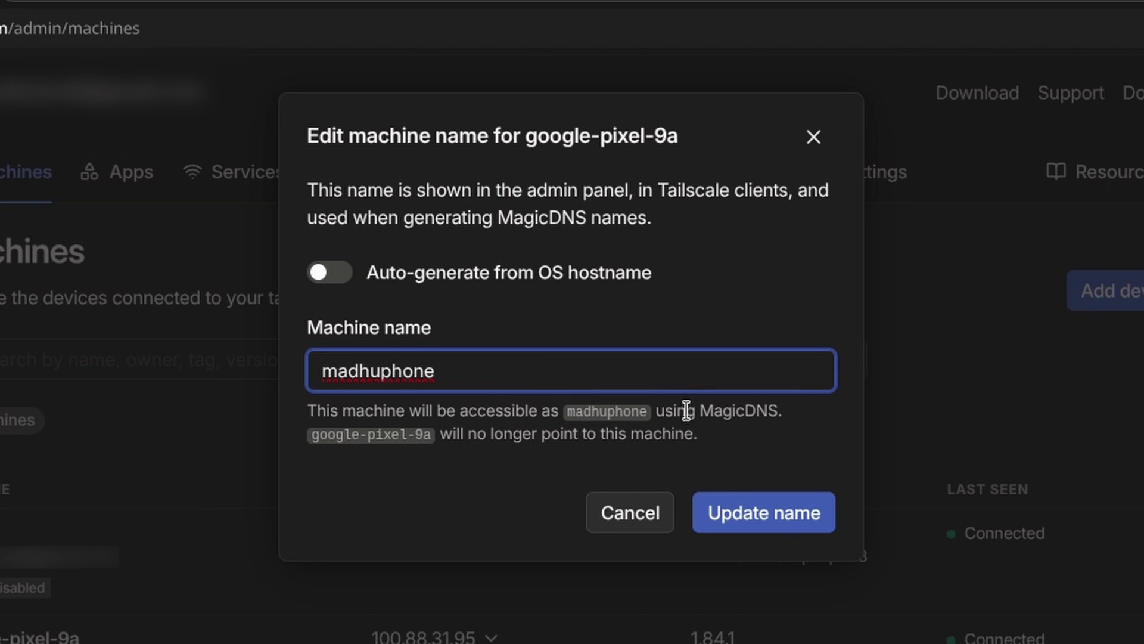
double_click(798, 425)
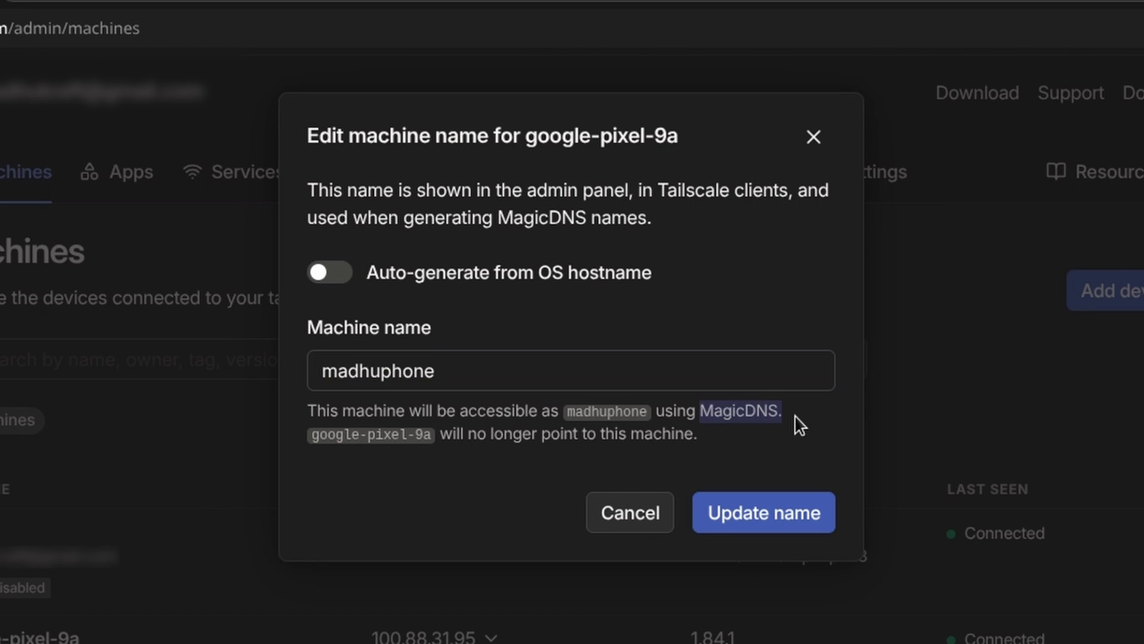
left_click(778, 516)
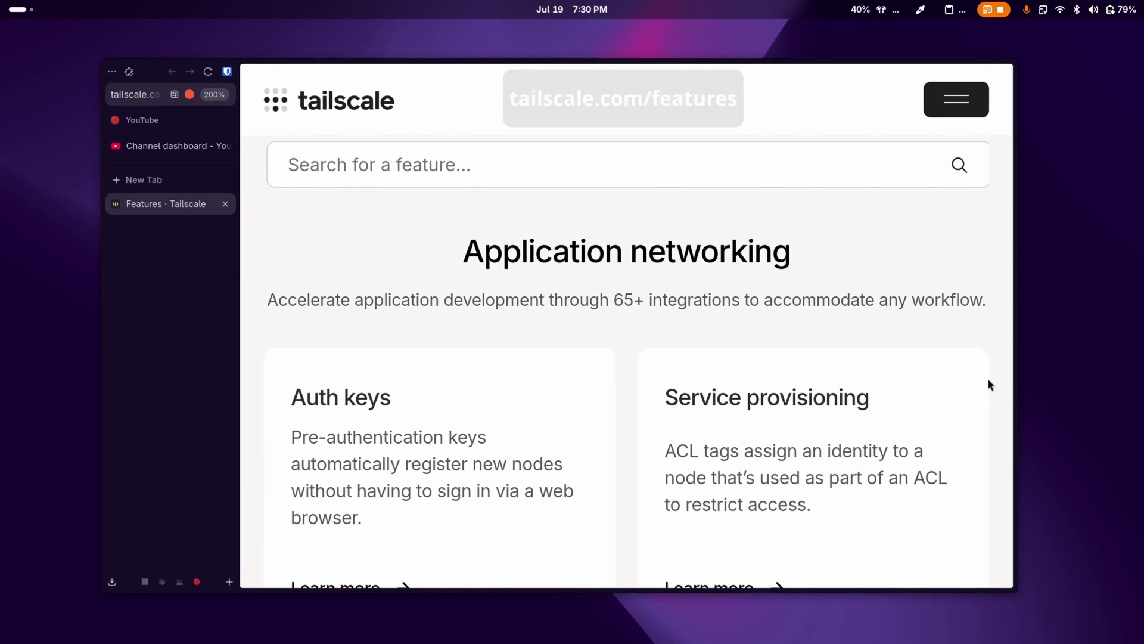
Search the Features page for 'taildrop', then replace the query with 'exit node'.
type("taildrop")
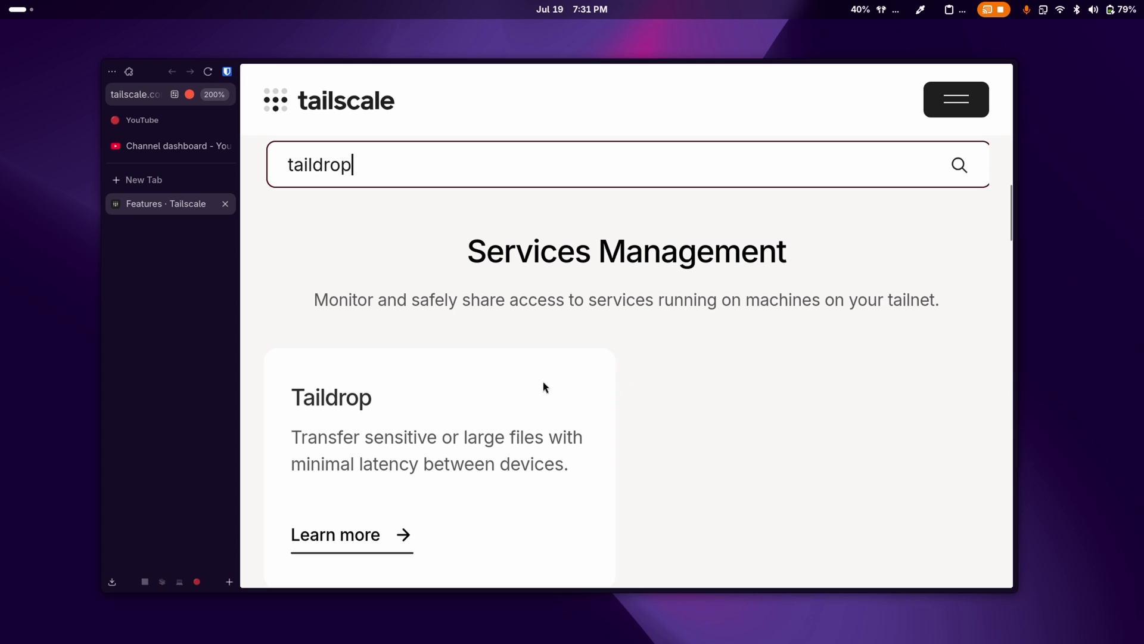
left_click_drag(439, 179, 279, 160)
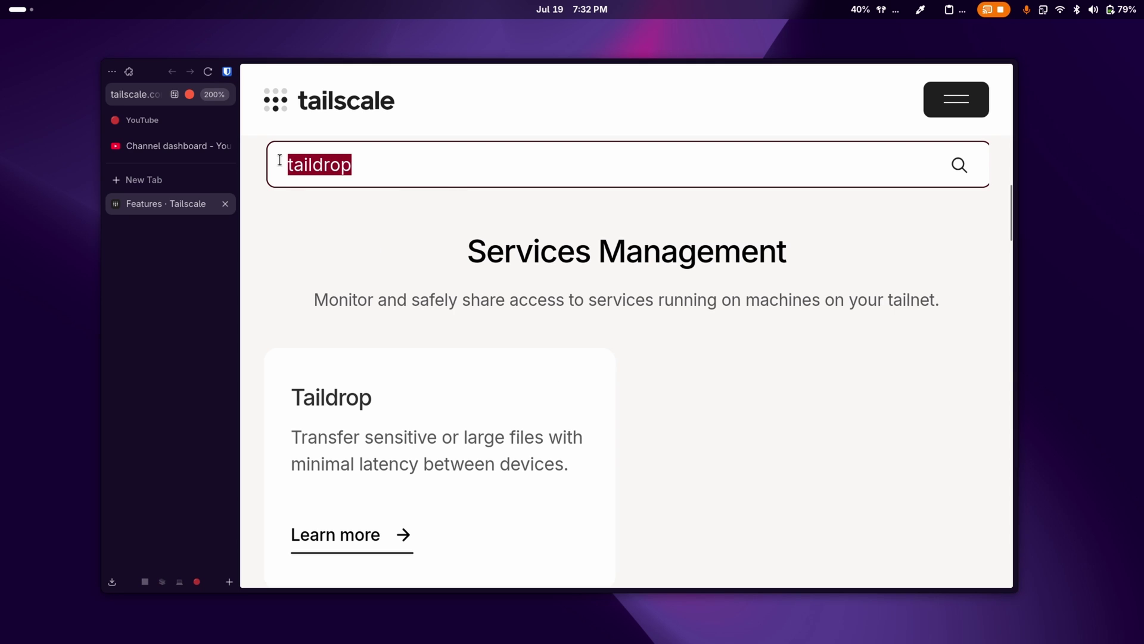
type("exit nod")
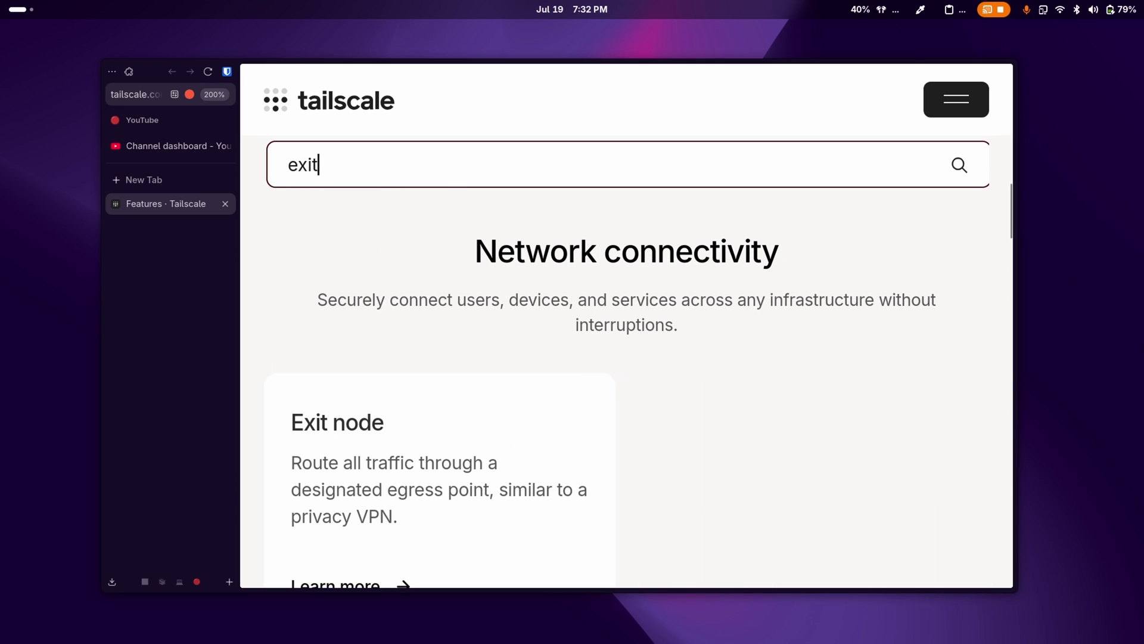
type("e")
Search the features for 'funnel' to find Tailscale funnel, then clear the search to list all features.
key("ctrl+a")
type("funnel")
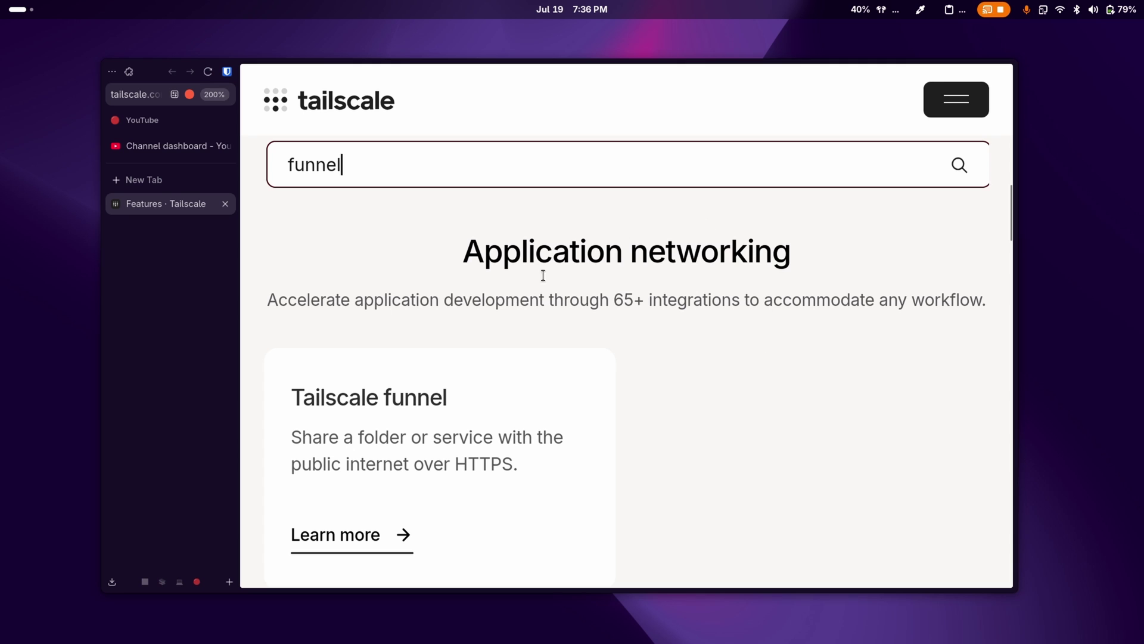
left_click_drag(483, 170, 274, 166)
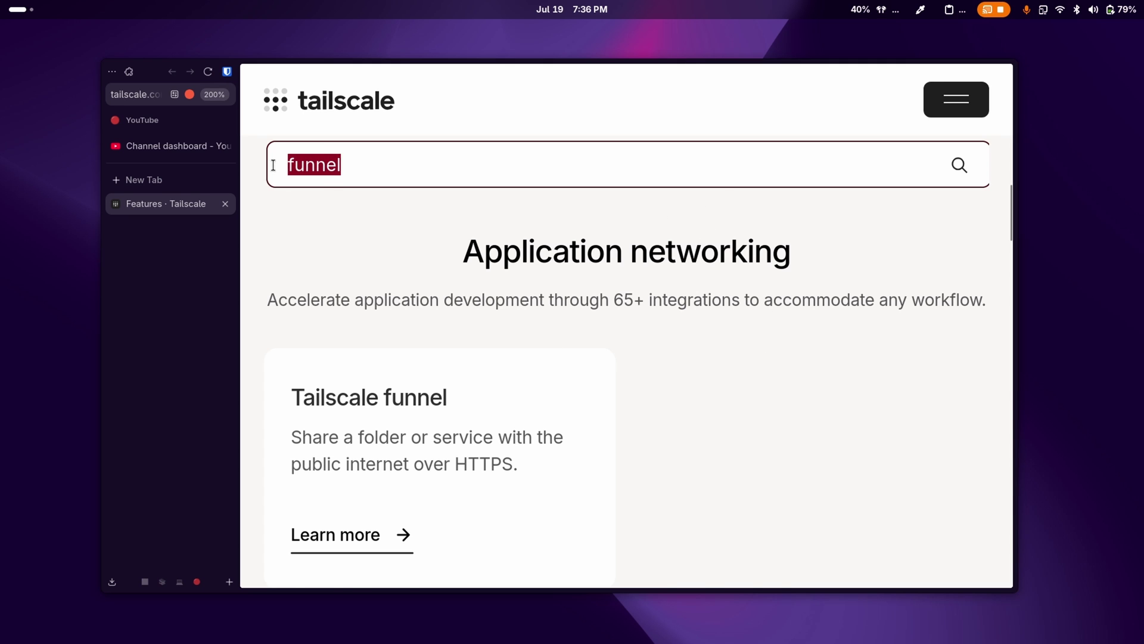
key("BackSpace")
scroll(743, 298, "down", 10)
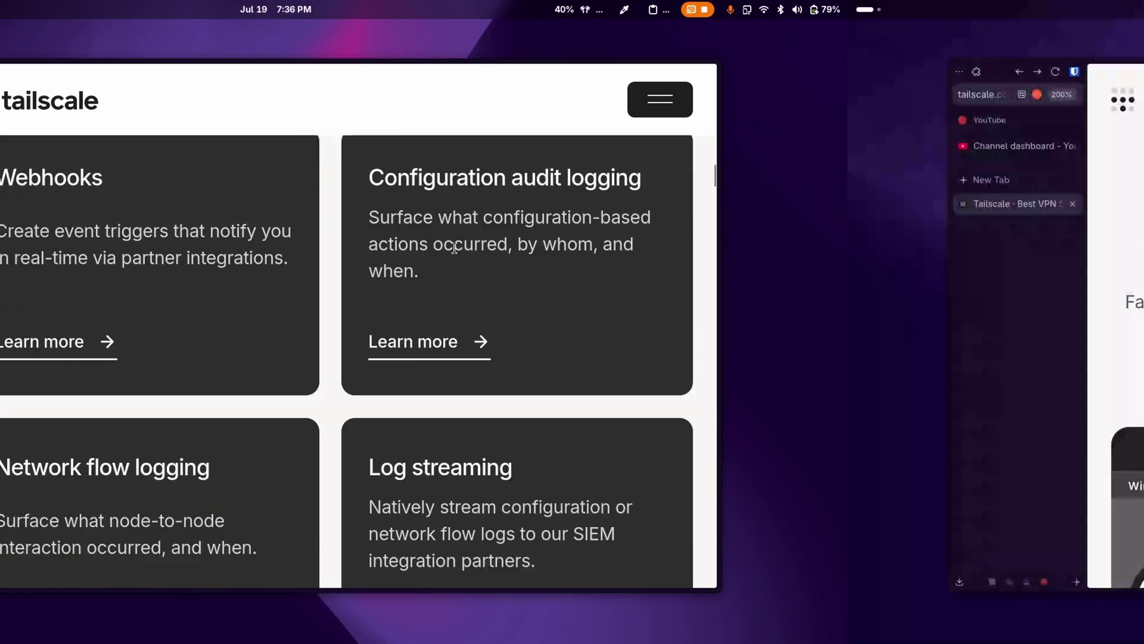
Scroll the Tailscale homepage past the app mockup to the diagram of devices' 100.x IP addresses.
scroll(950, 367, "down", 5)
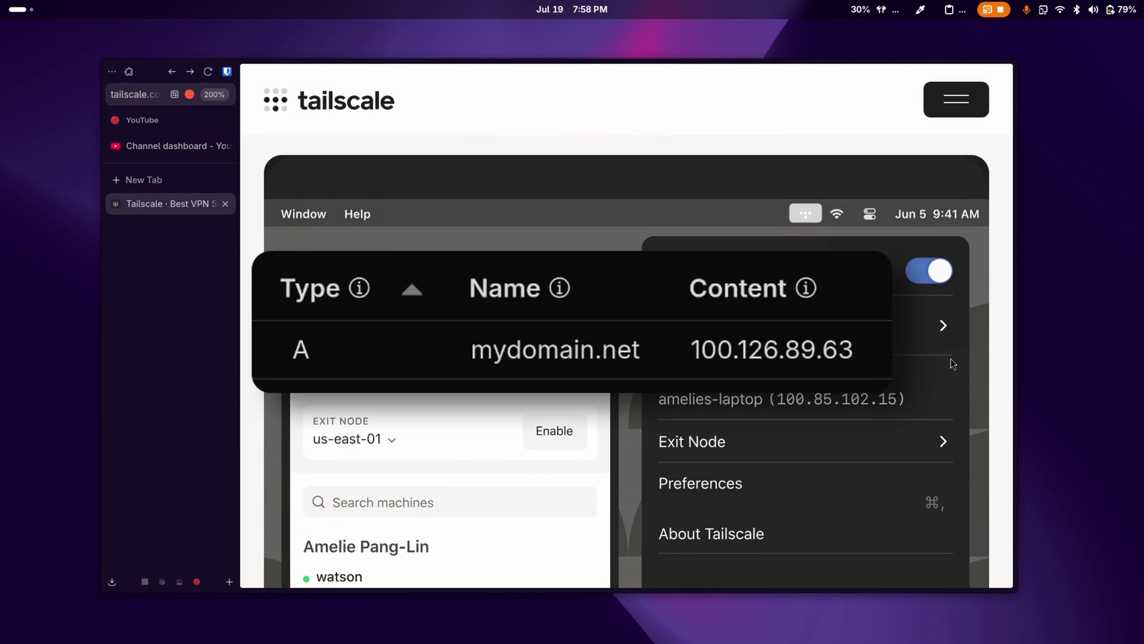
scroll(952, 364, "down", 3)
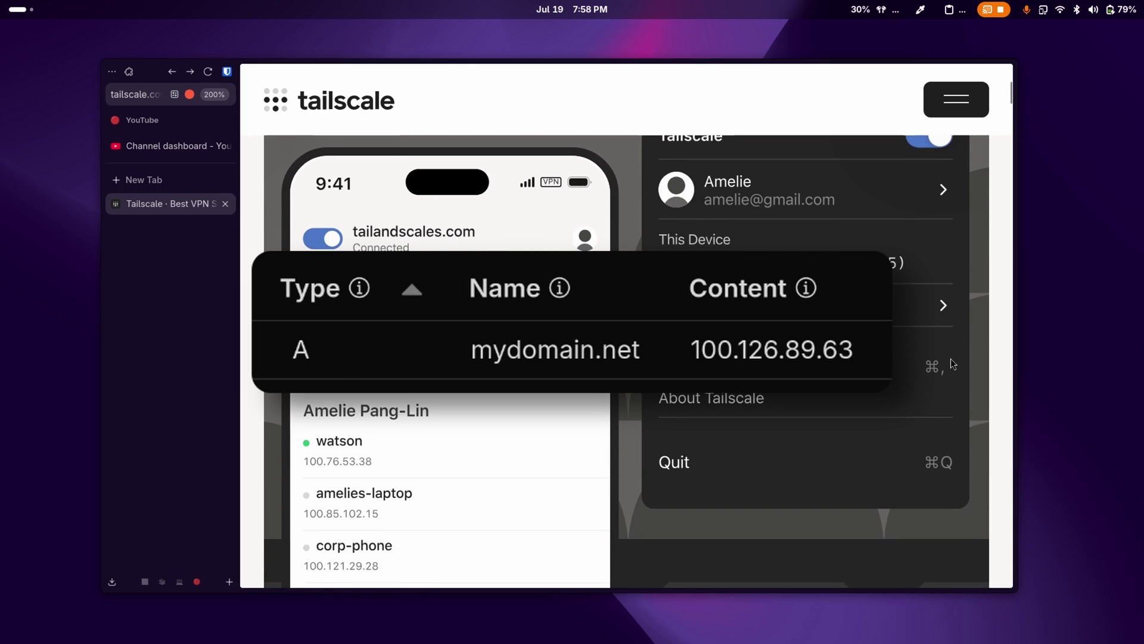
scroll(952, 364, "down", 6)
scroll(952, 364, "down", 3)
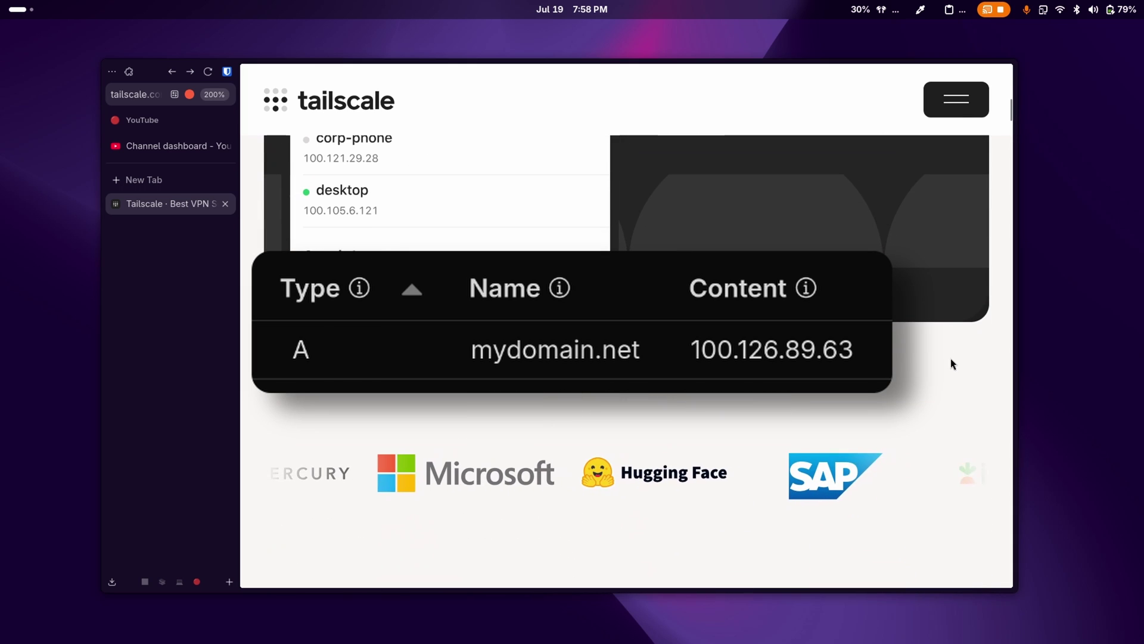
scroll(953, 364, "down", 3)
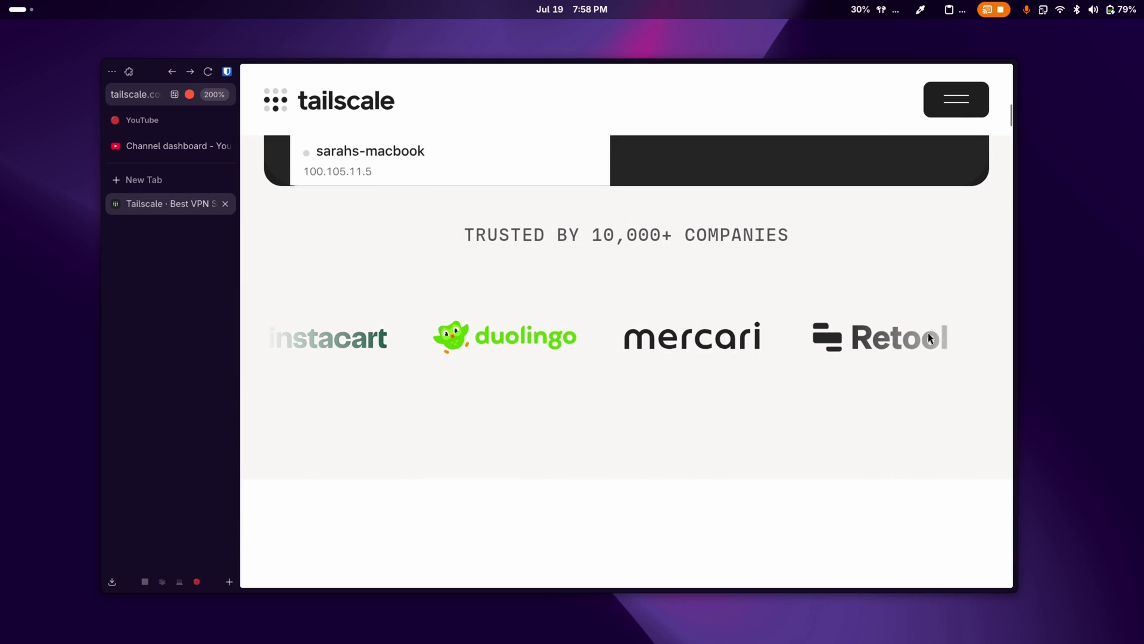
scroll(928, 331, "down", 5)
scroll(927, 331, "down", 5)
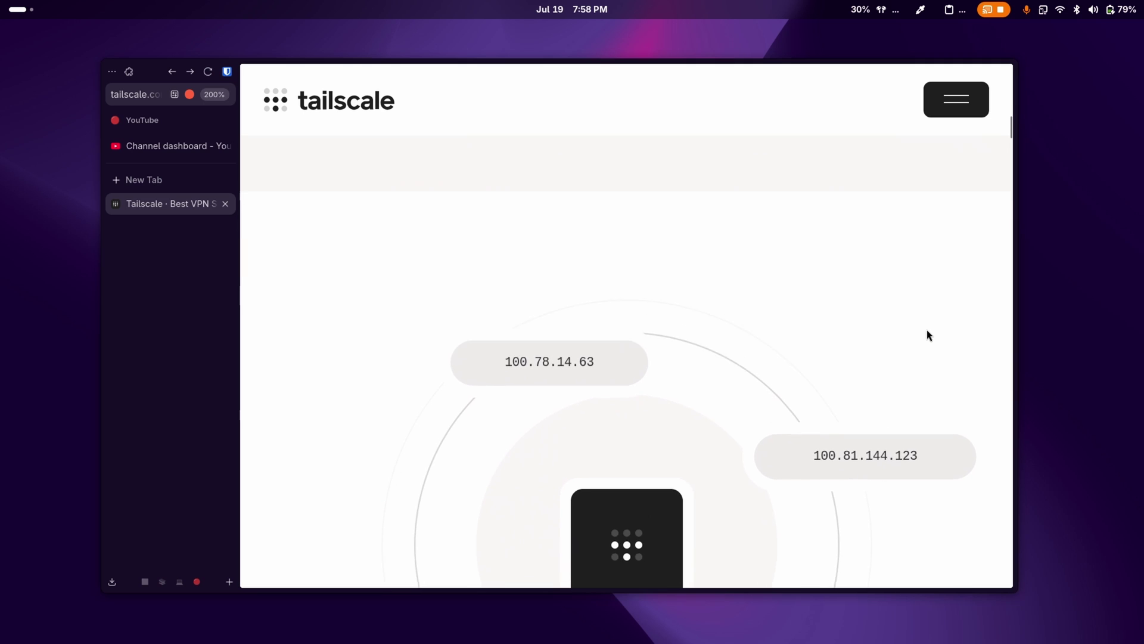
scroll(925, 330, "down", 3)
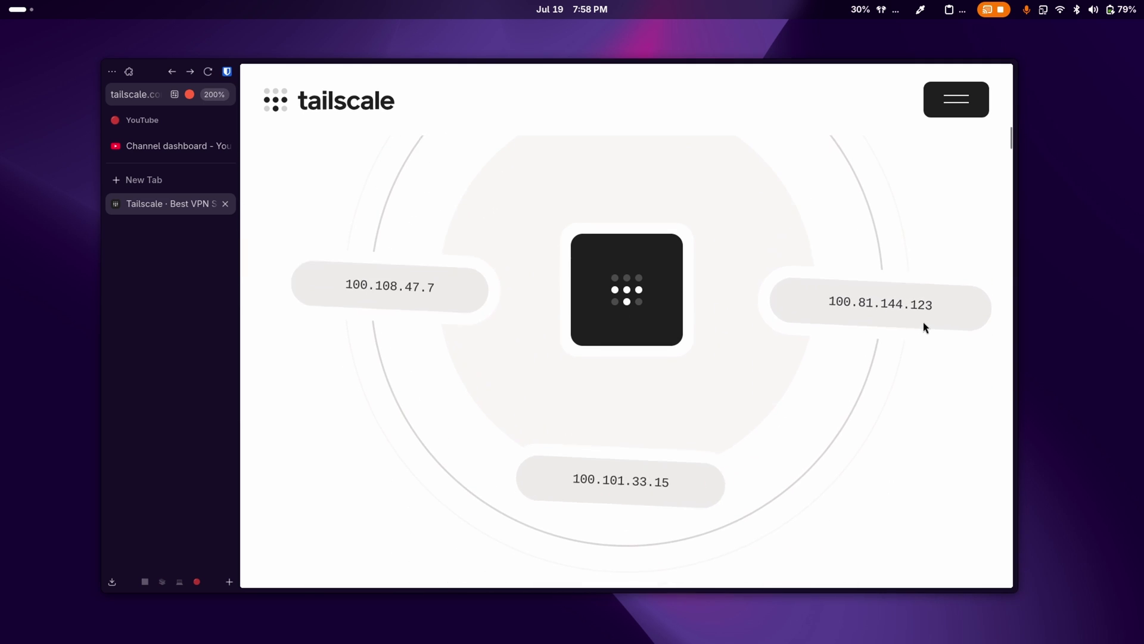
scroll(924, 323, "up", 3)
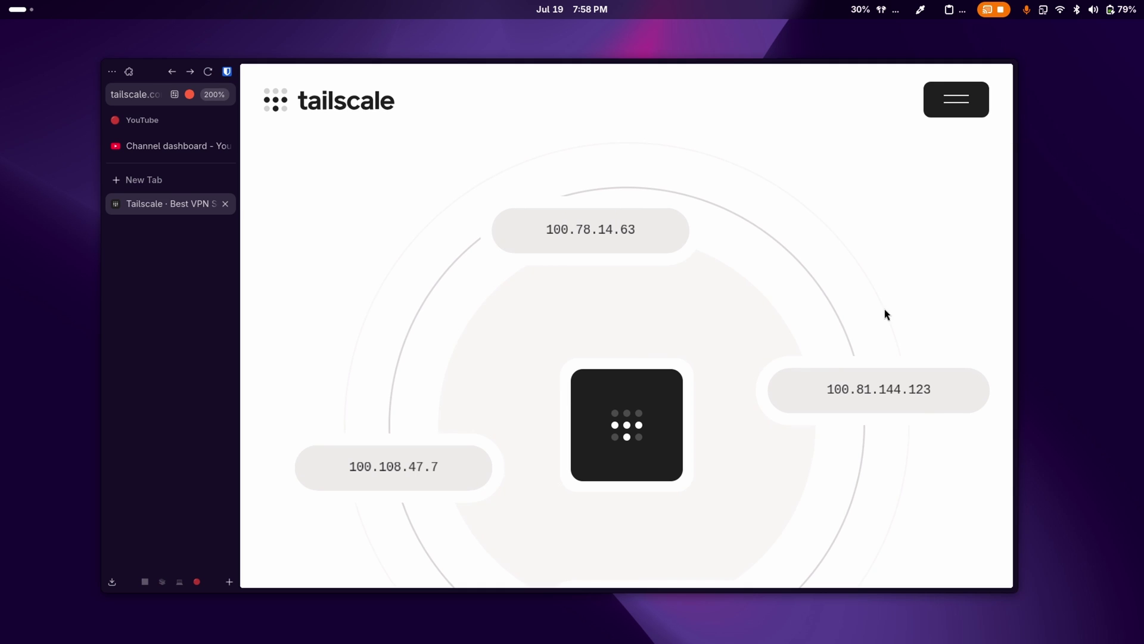
scroll(885, 315, "down", 2)
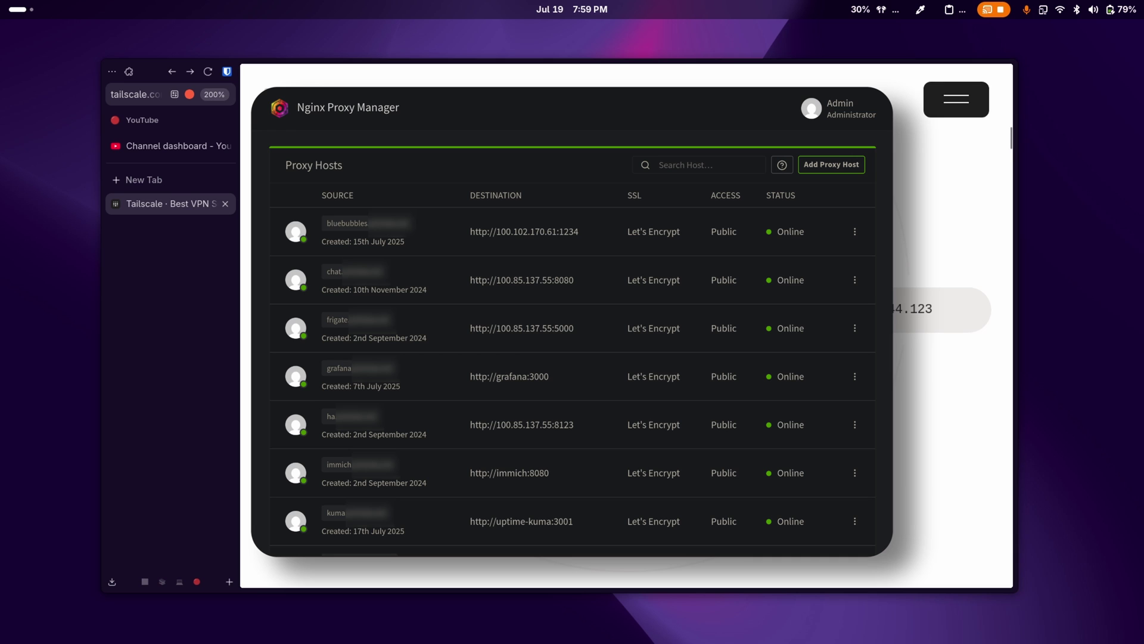
scroll(845, 256, "up", 2)
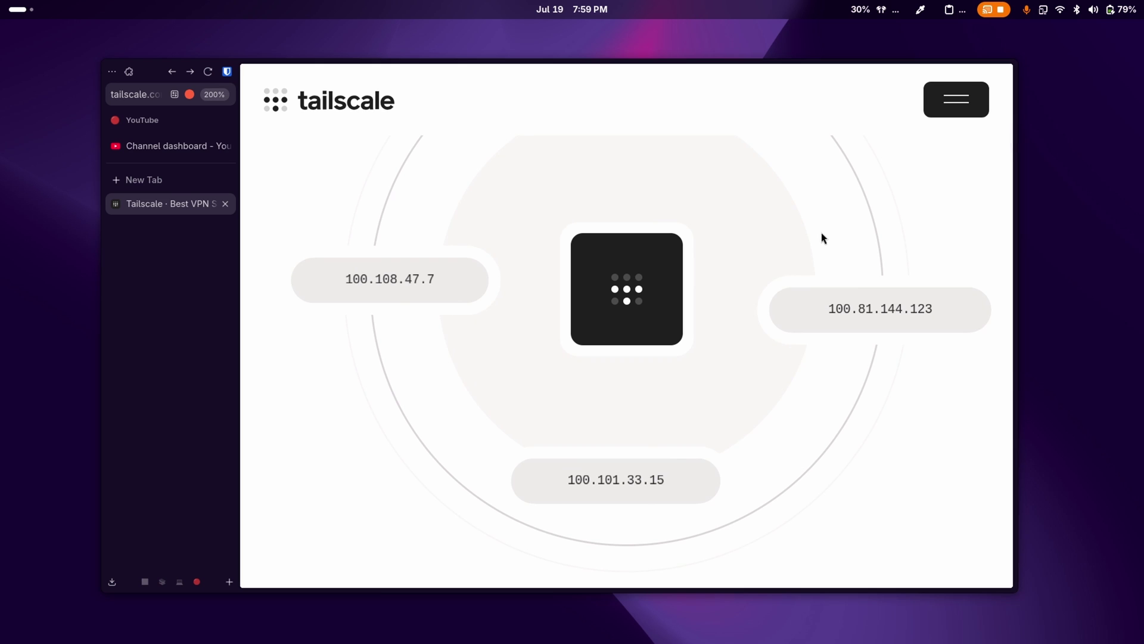
scroll(821, 234, "up", 2)
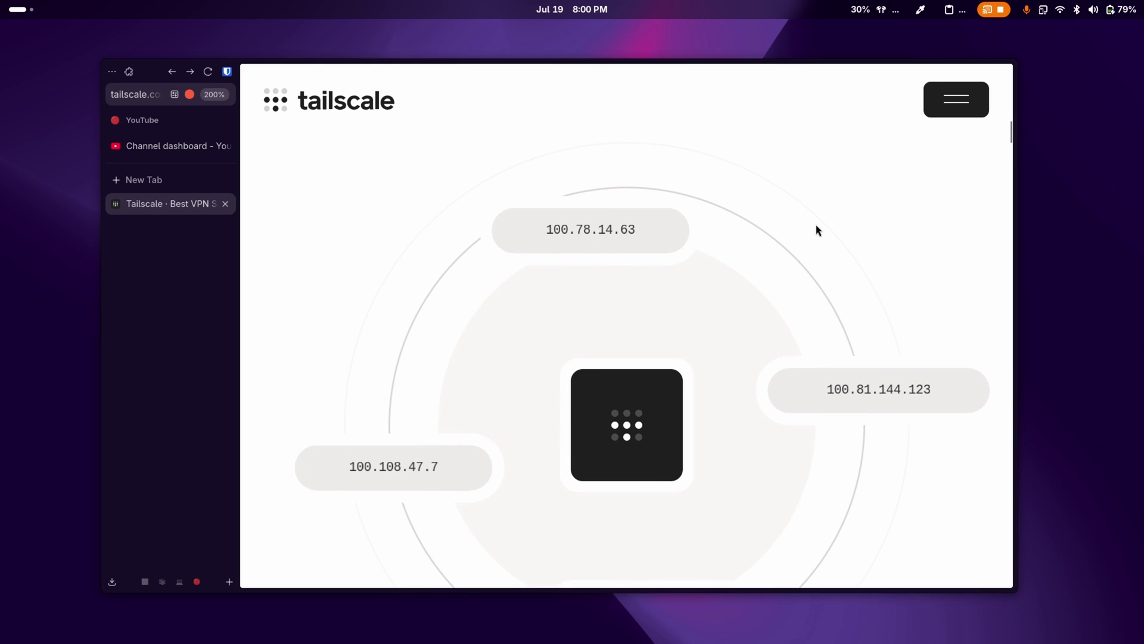
scroll(818, 225, "down", 2)
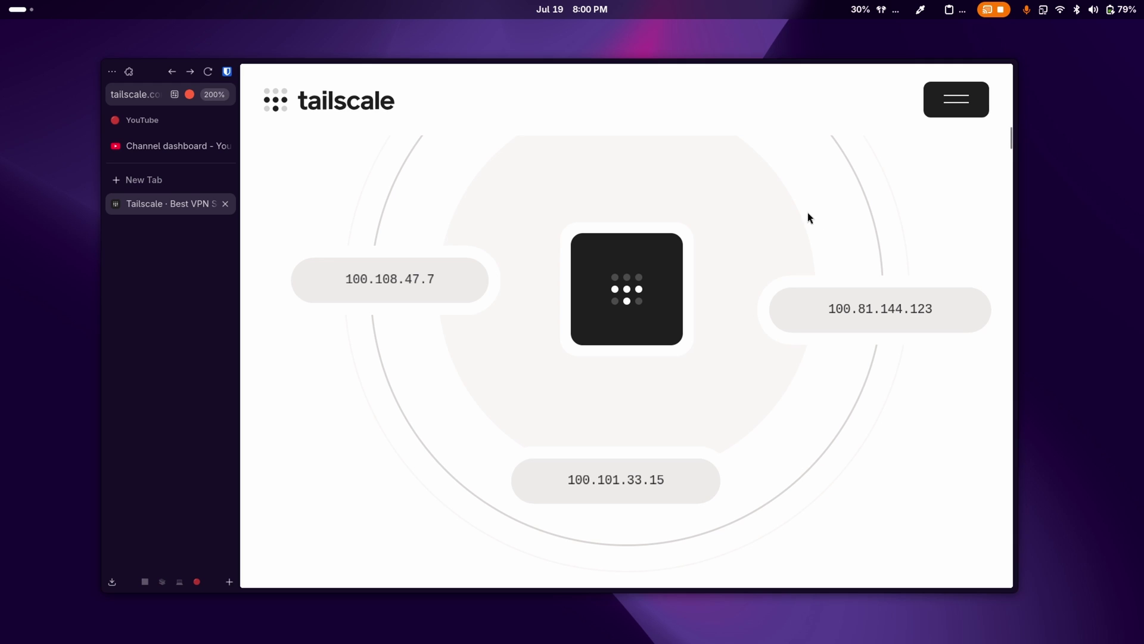
scroll(810, 206, "up", 2)
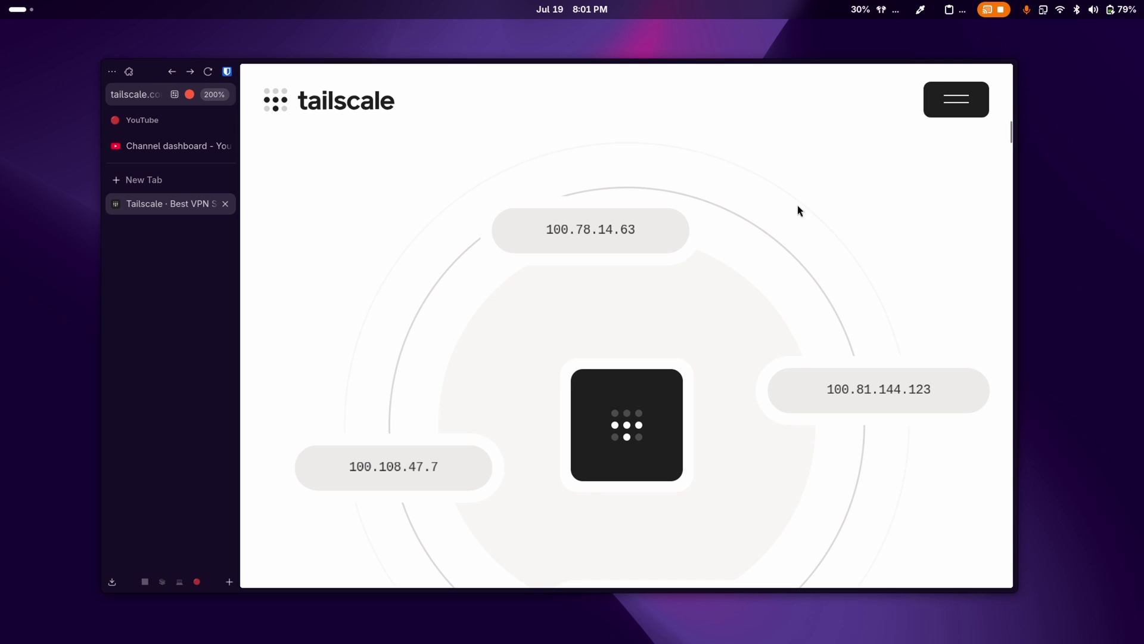
scroll(798, 208, "down", 2)
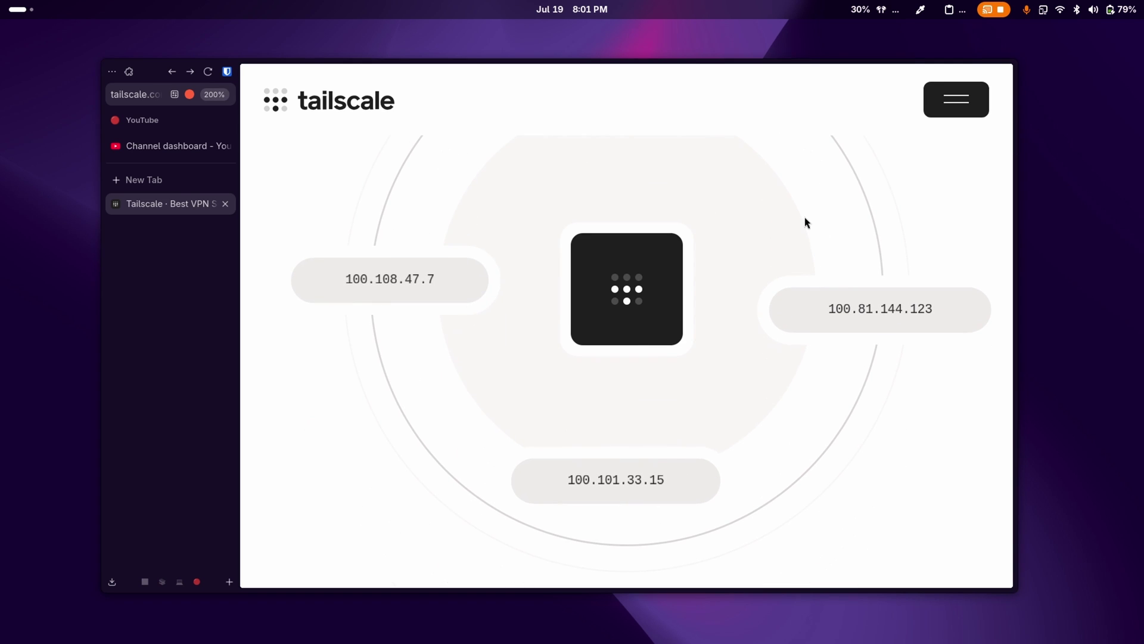